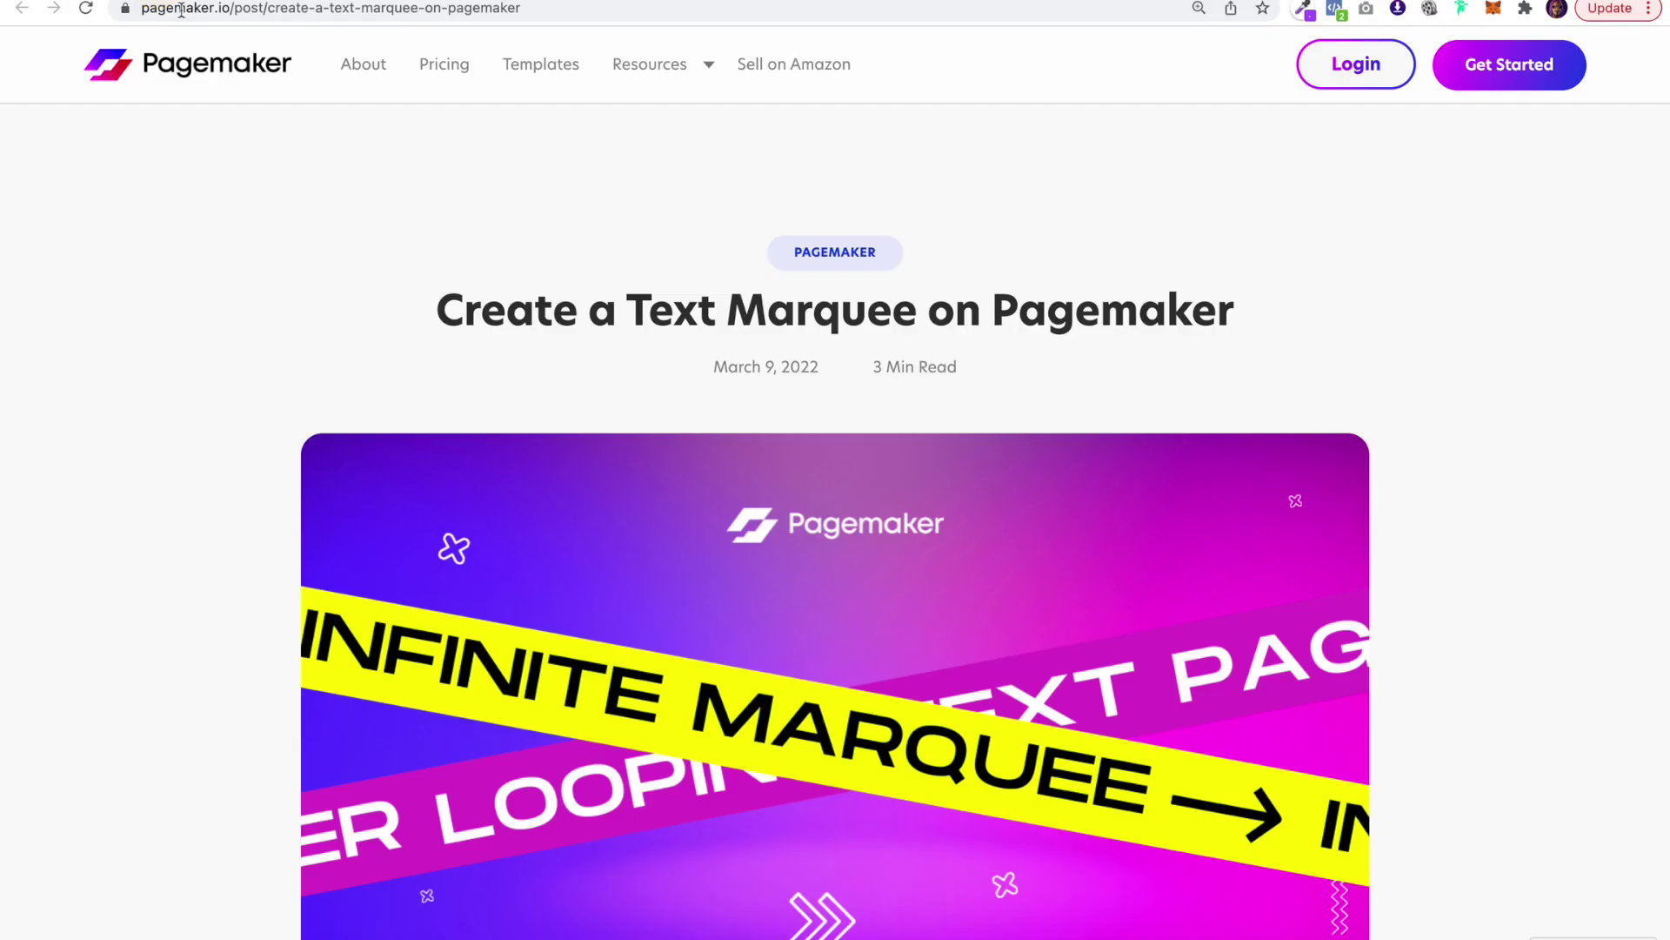
- Scroll down the 'New Text Marquee feature on Pagemaker' blog post
scroll(587, 450, down, 4)
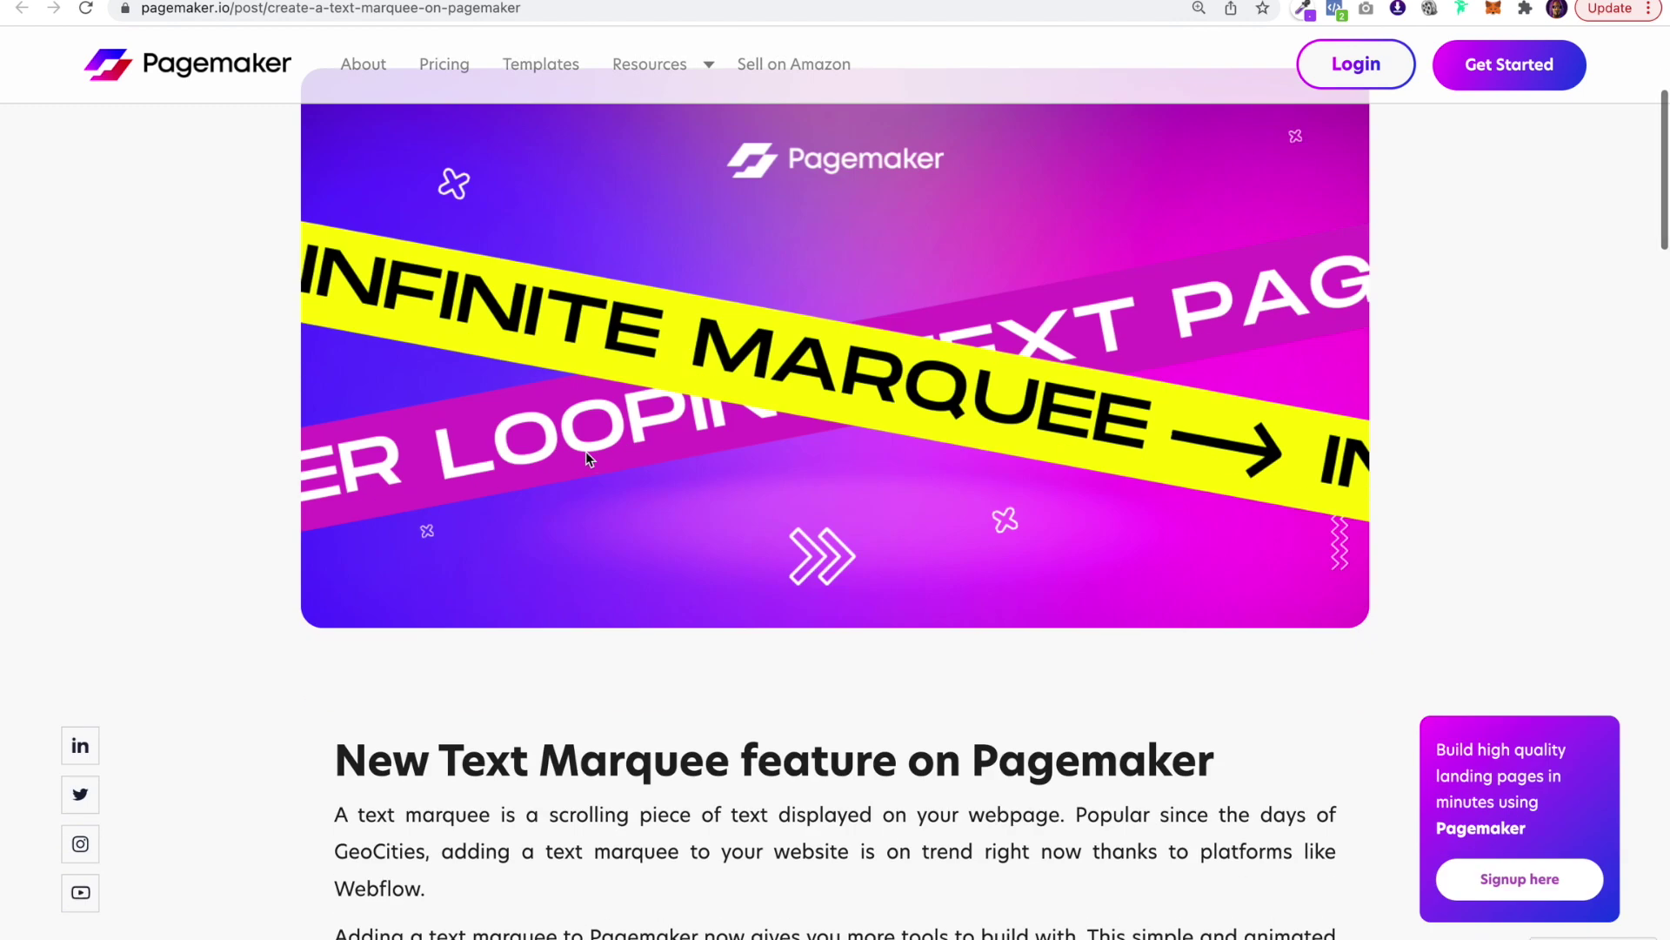
- Read through the blog post's marquee CSS code block
scroll(586, 450, up, 1)
scroll(586, 450, down, 10)
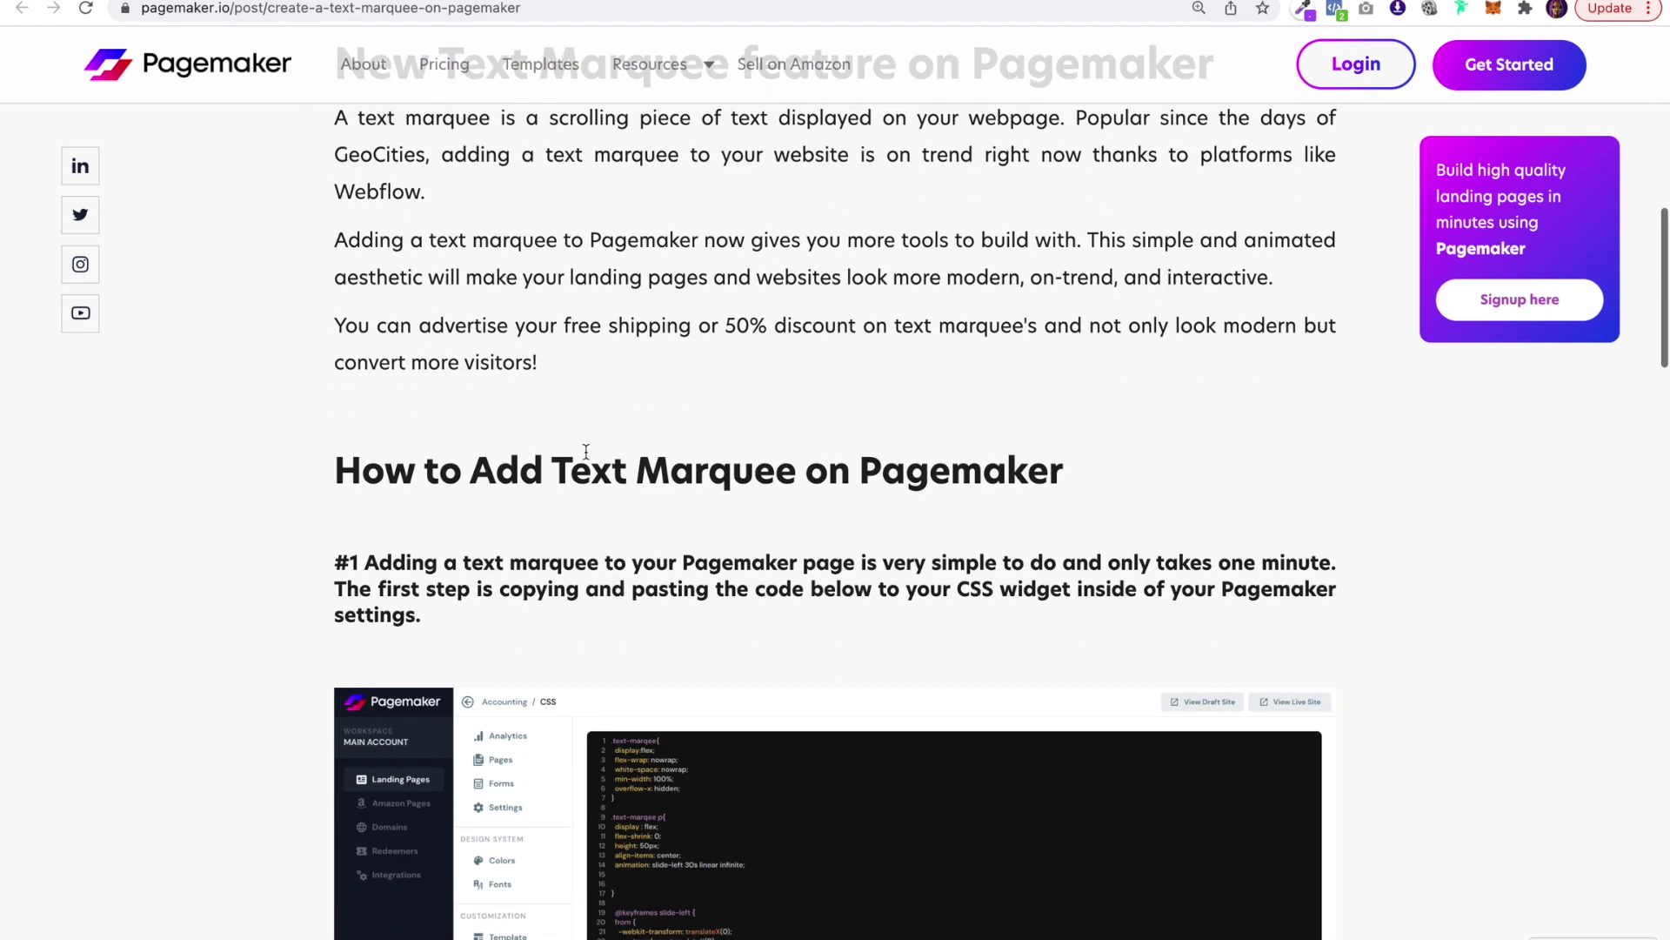
scroll(587, 459, down, 8)
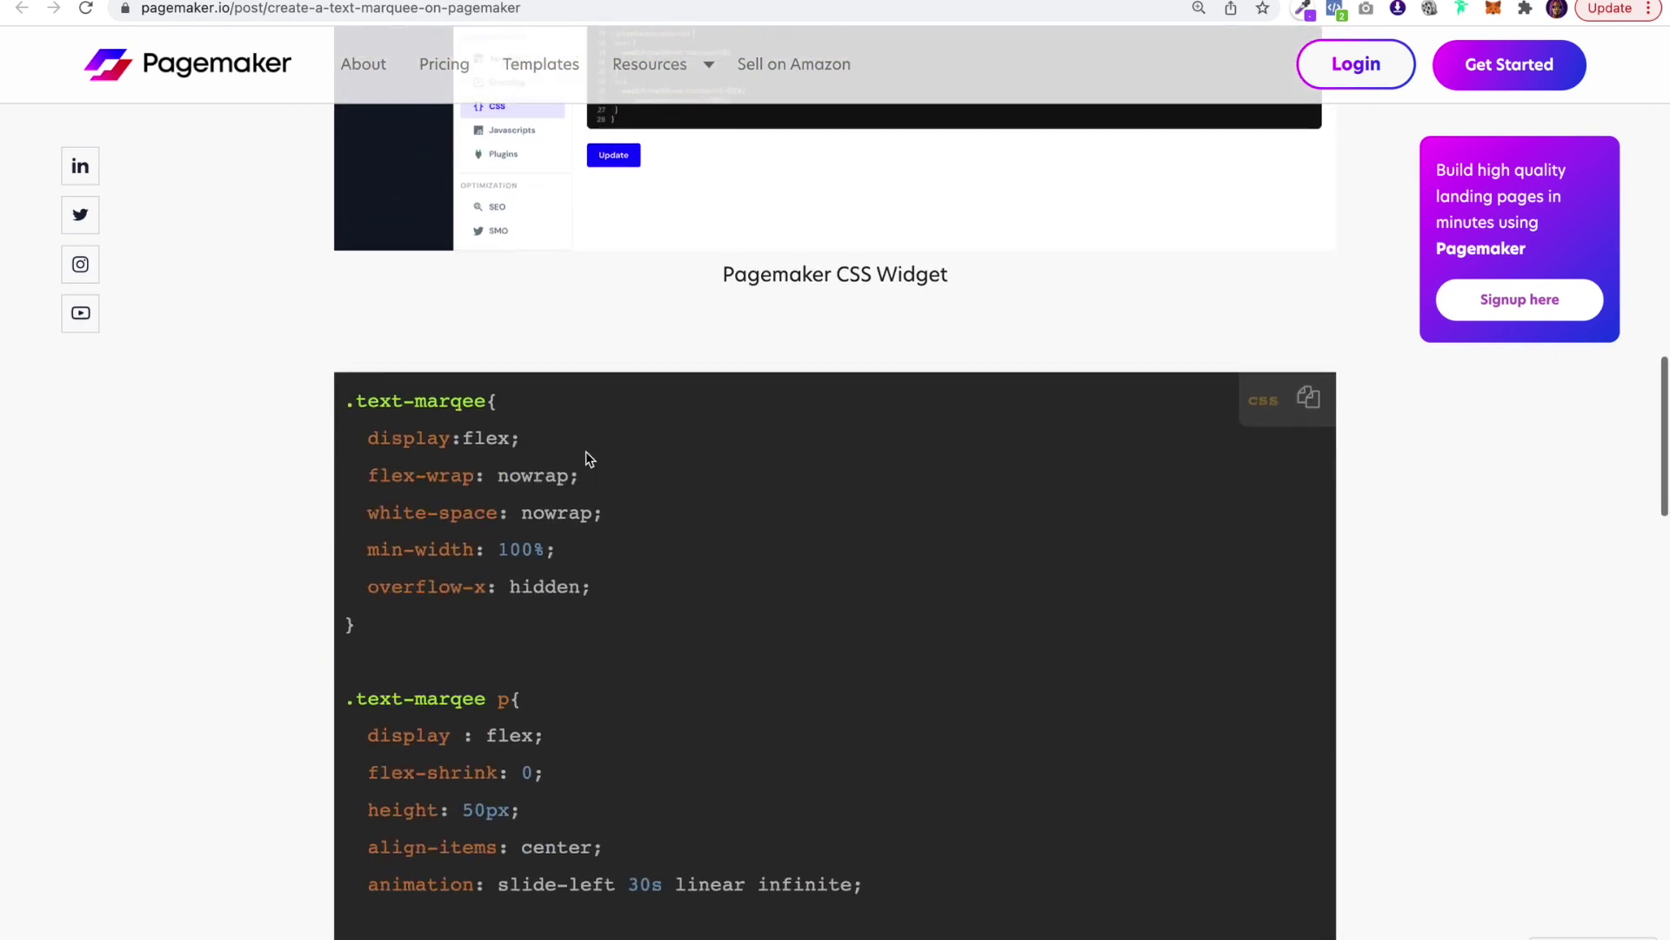
scroll(586, 458, down, 10)
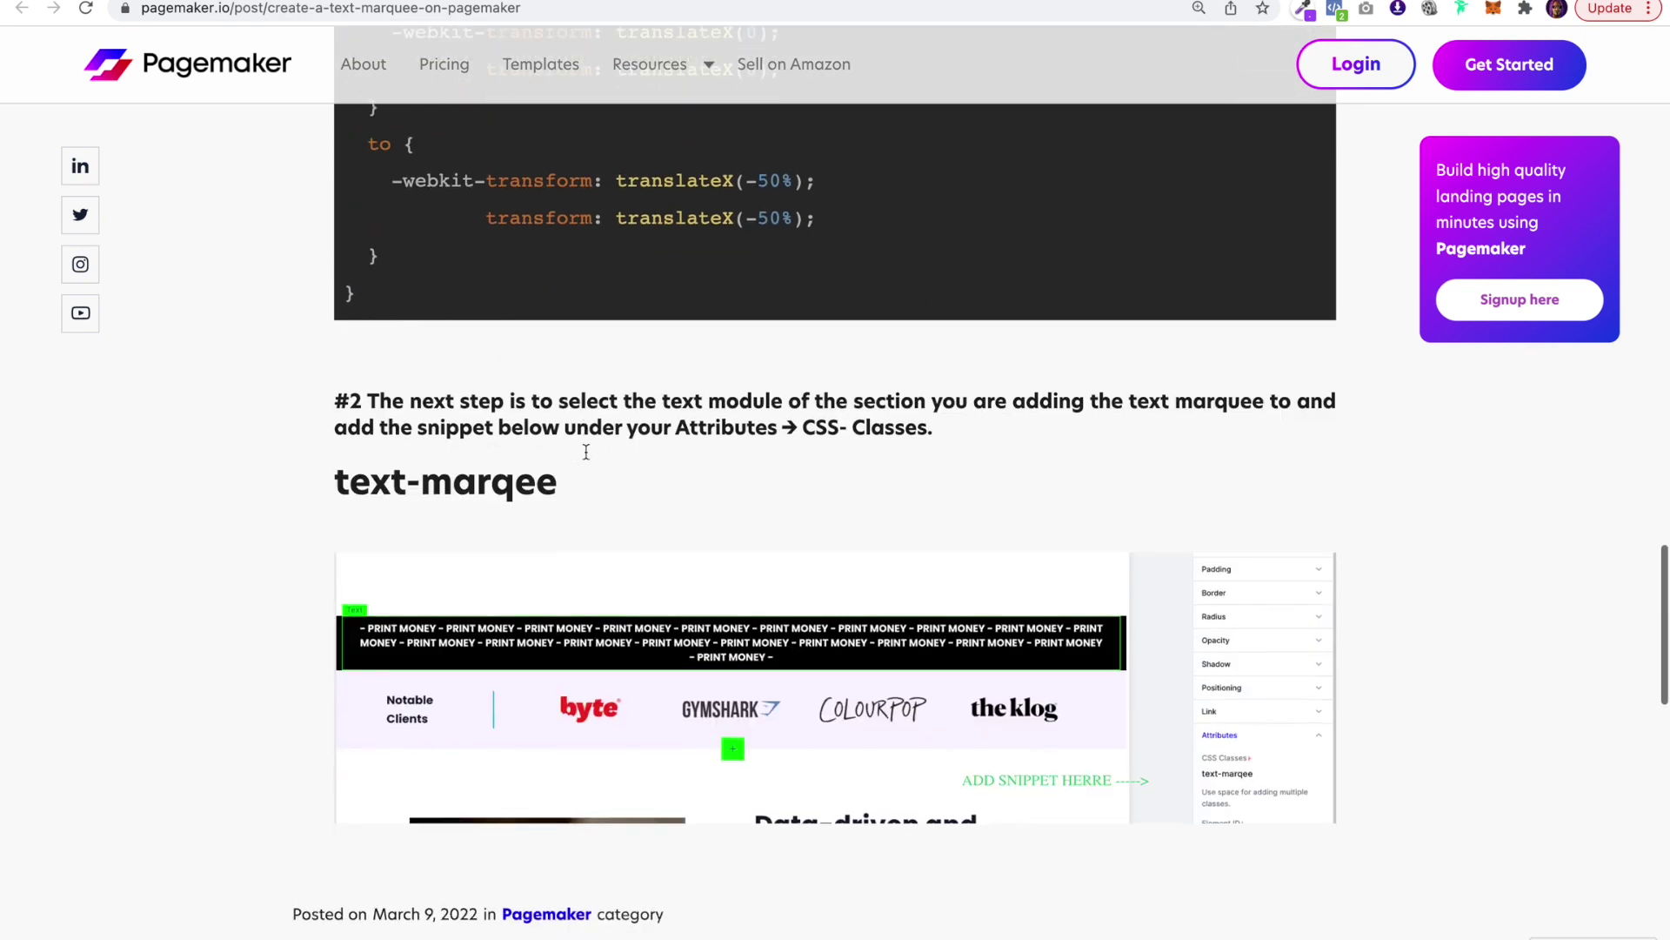
scroll(586, 452, up, 10)
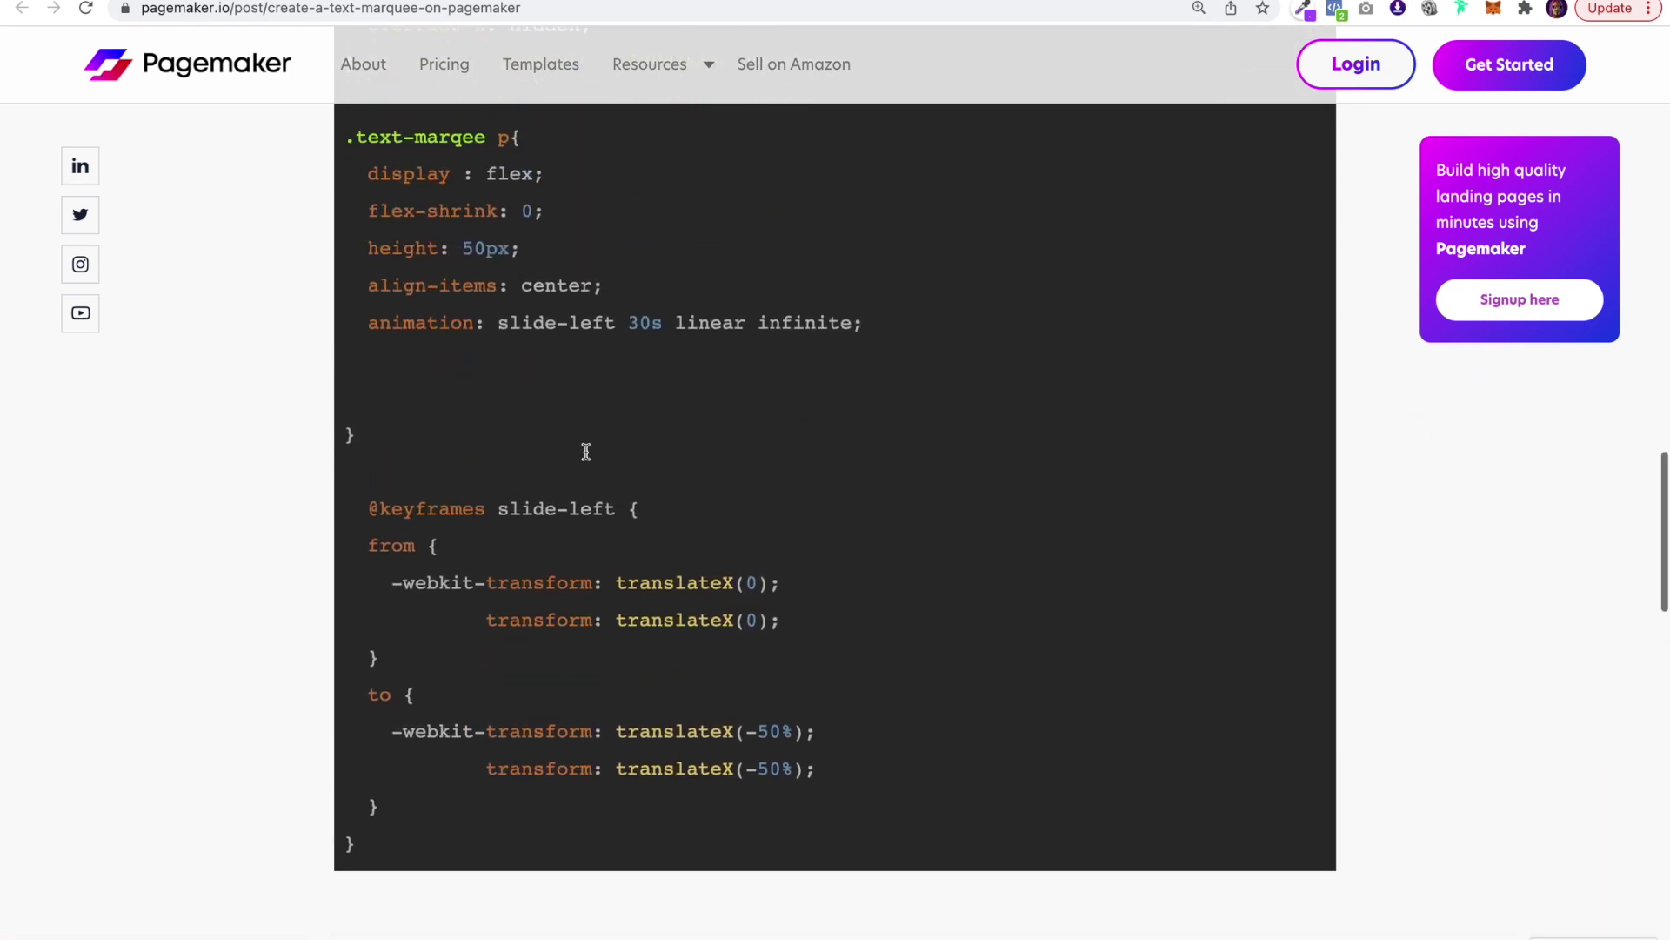
scroll(586, 452, up, 4)
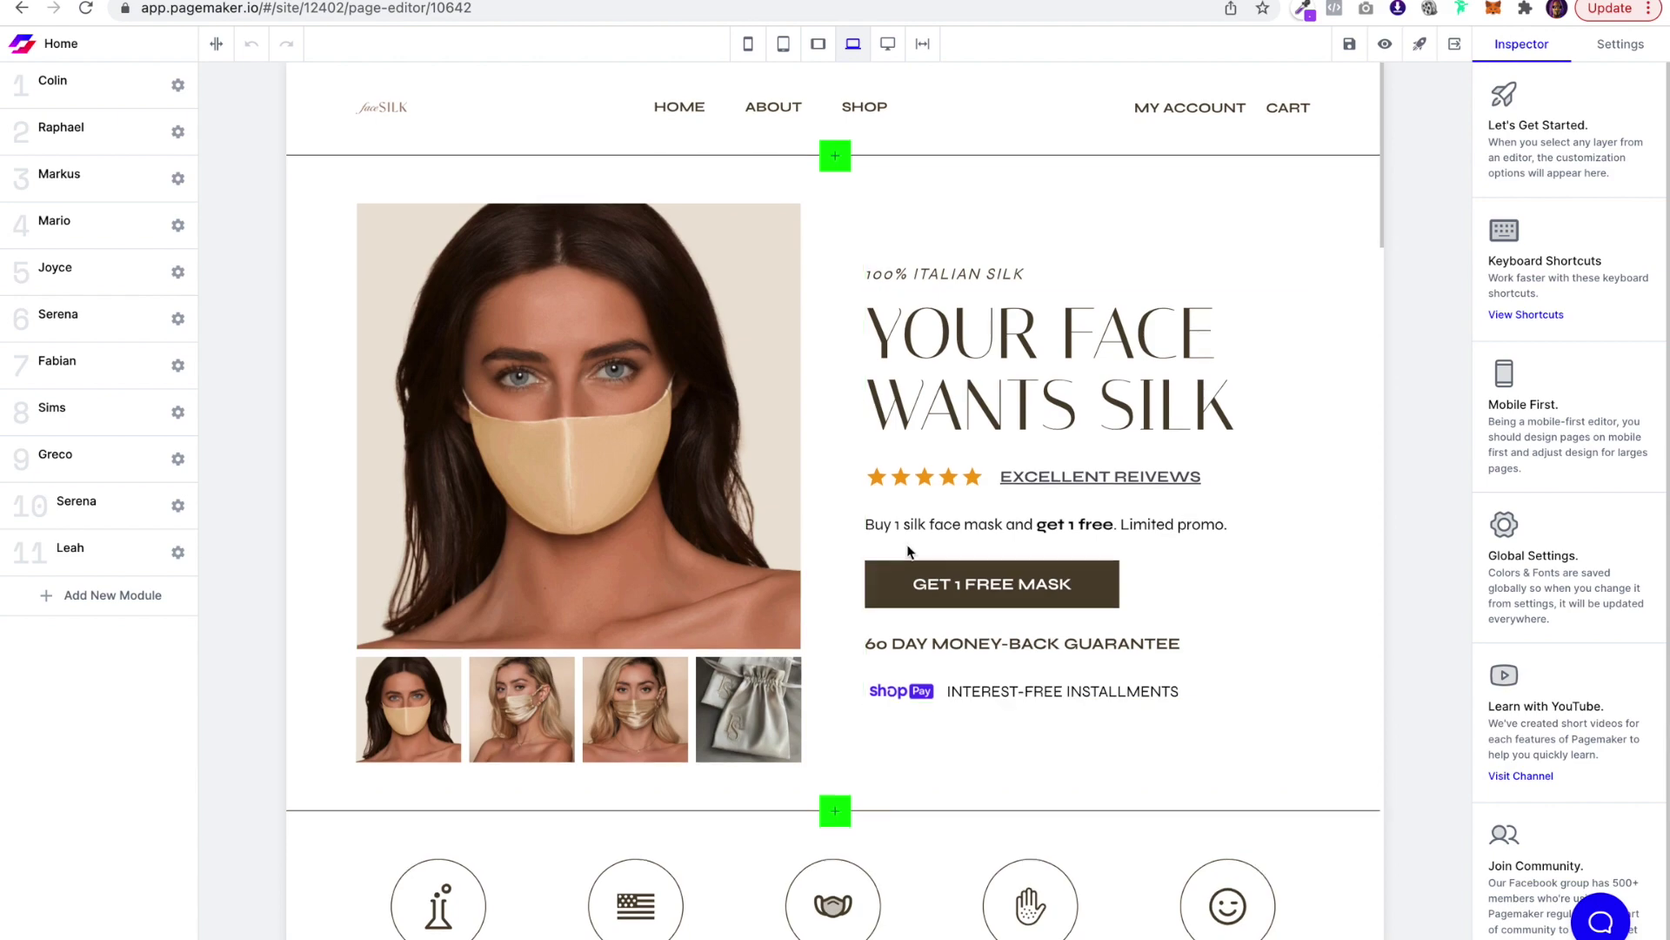
- Insert the Victor module from the Announcement category above the page header
scroll(908, 552, down, 6)
scroll(906, 552, down, 4)
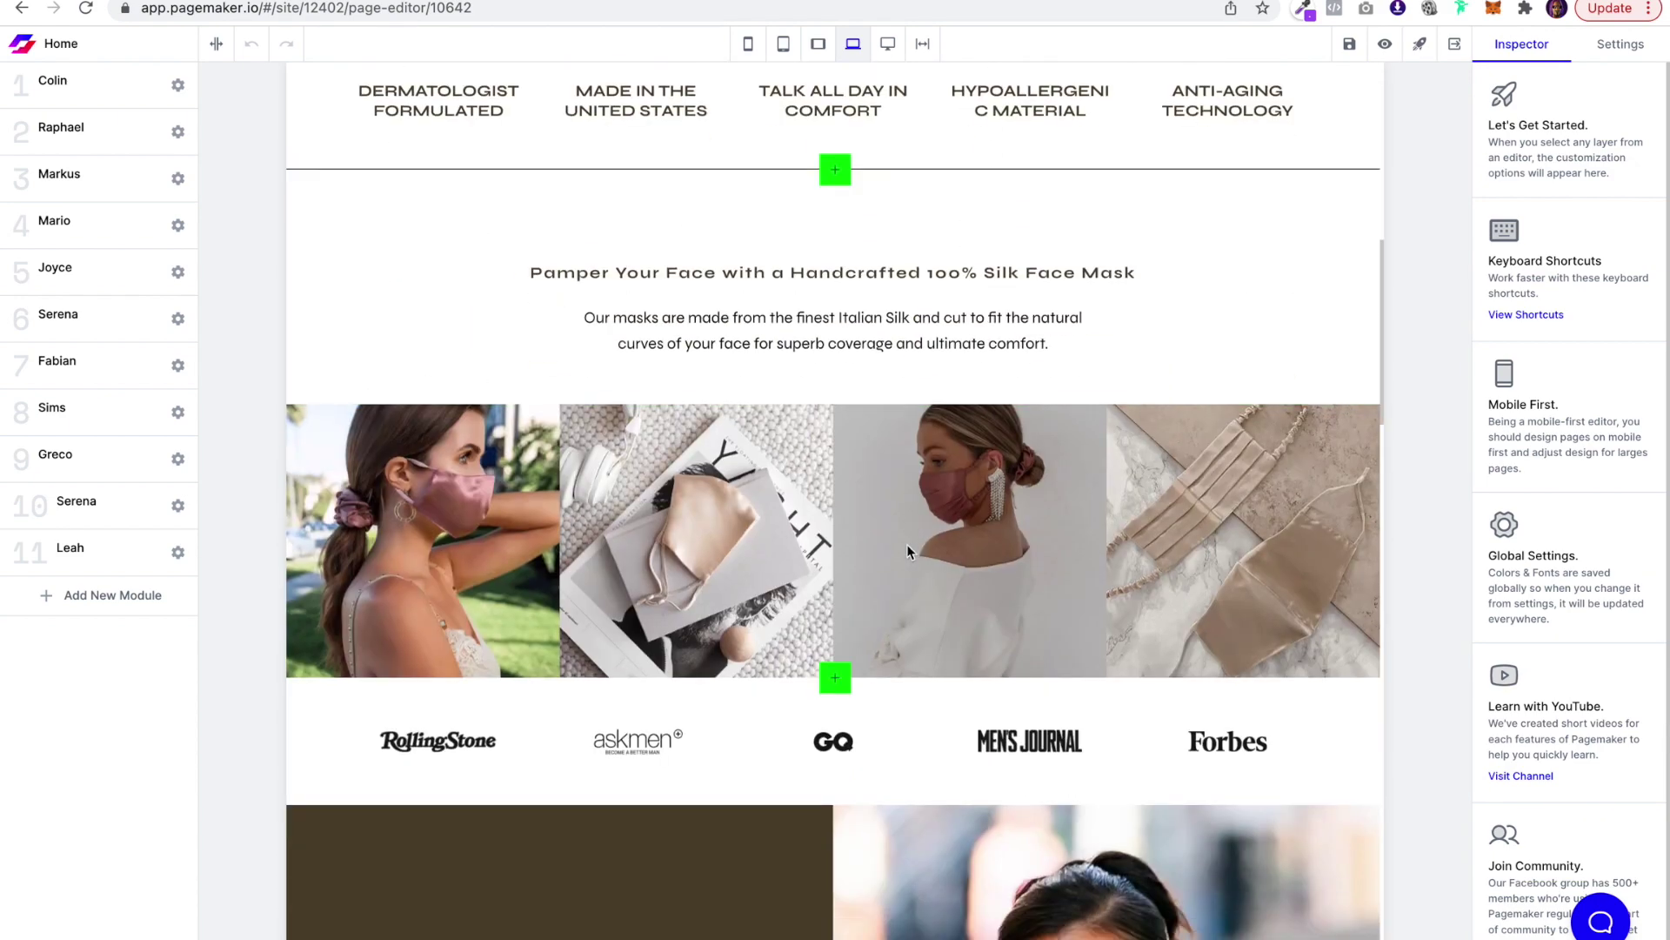
scroll(907, 552, up, 9)
scroll(906, 552, down, 5)
scroll(907, 552, down, 16)
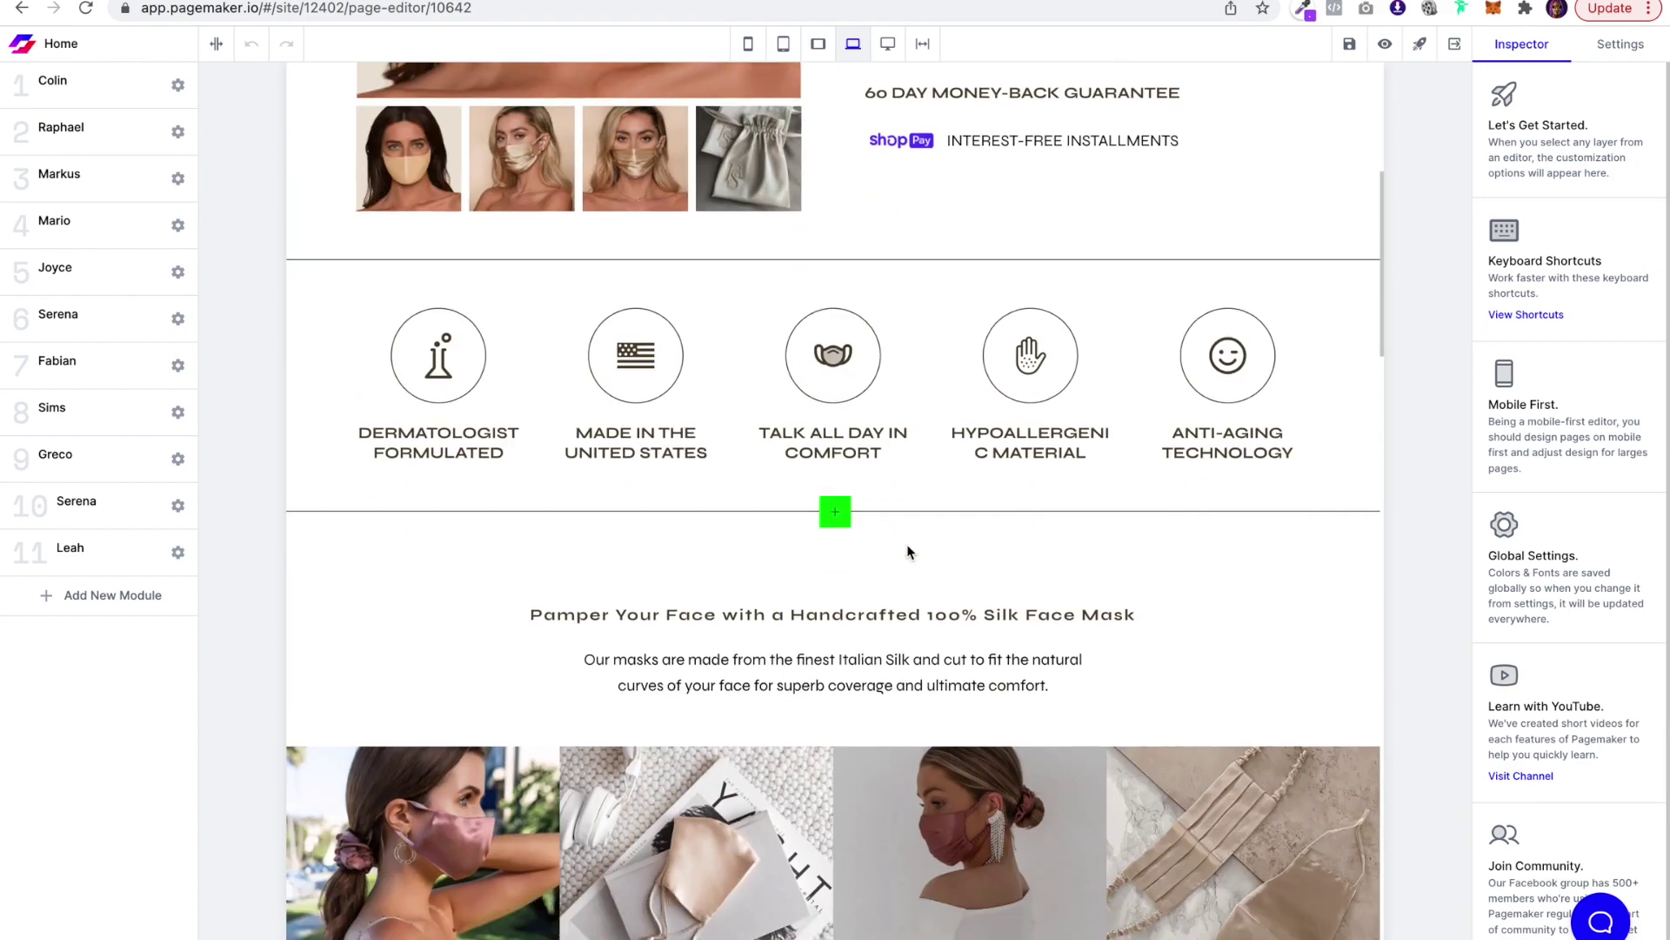
scroll(906, 551, up, 15)
scroll(906, 545, up, 7)
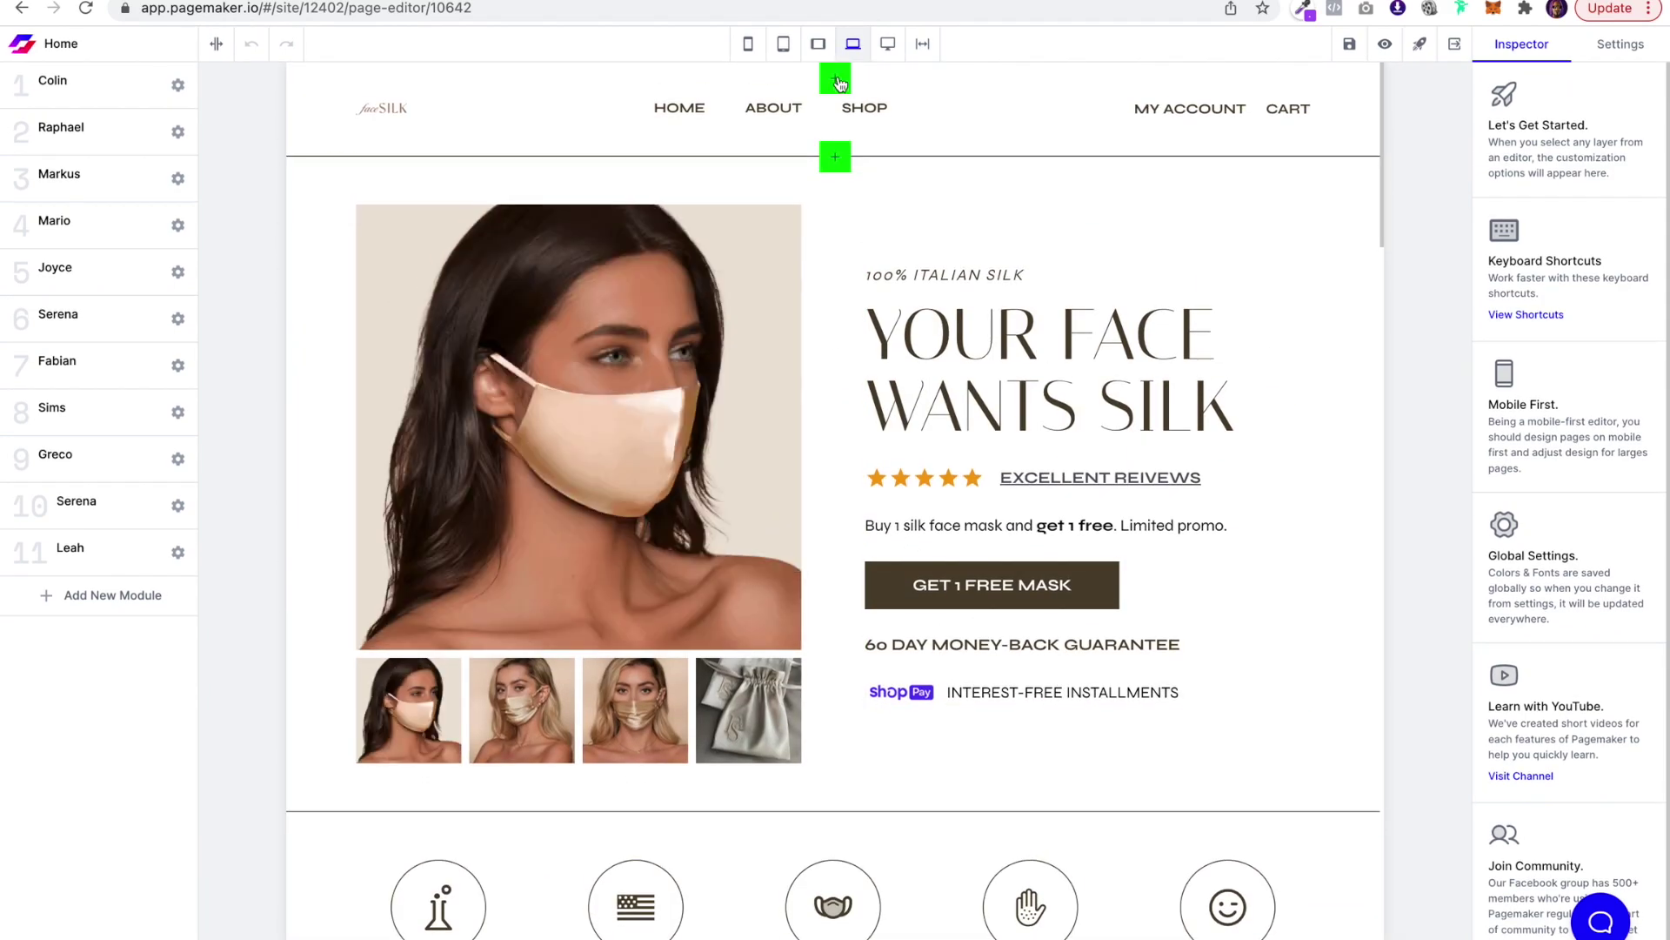
click(836, 77)
click(781, 372)
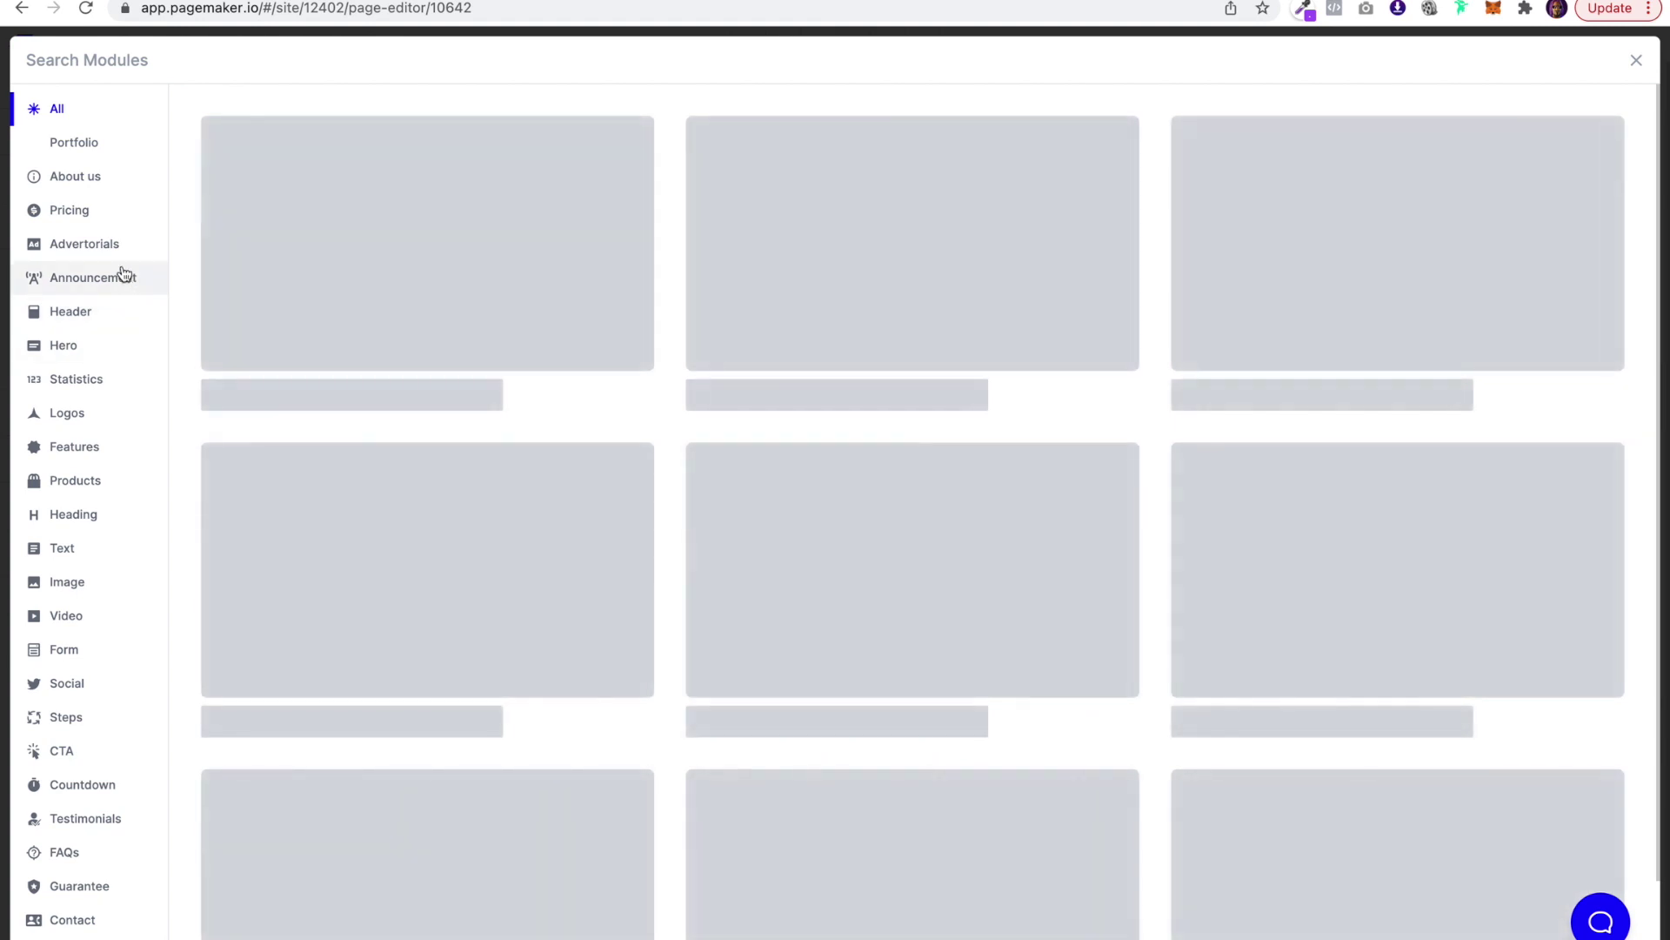
click(118, 250)
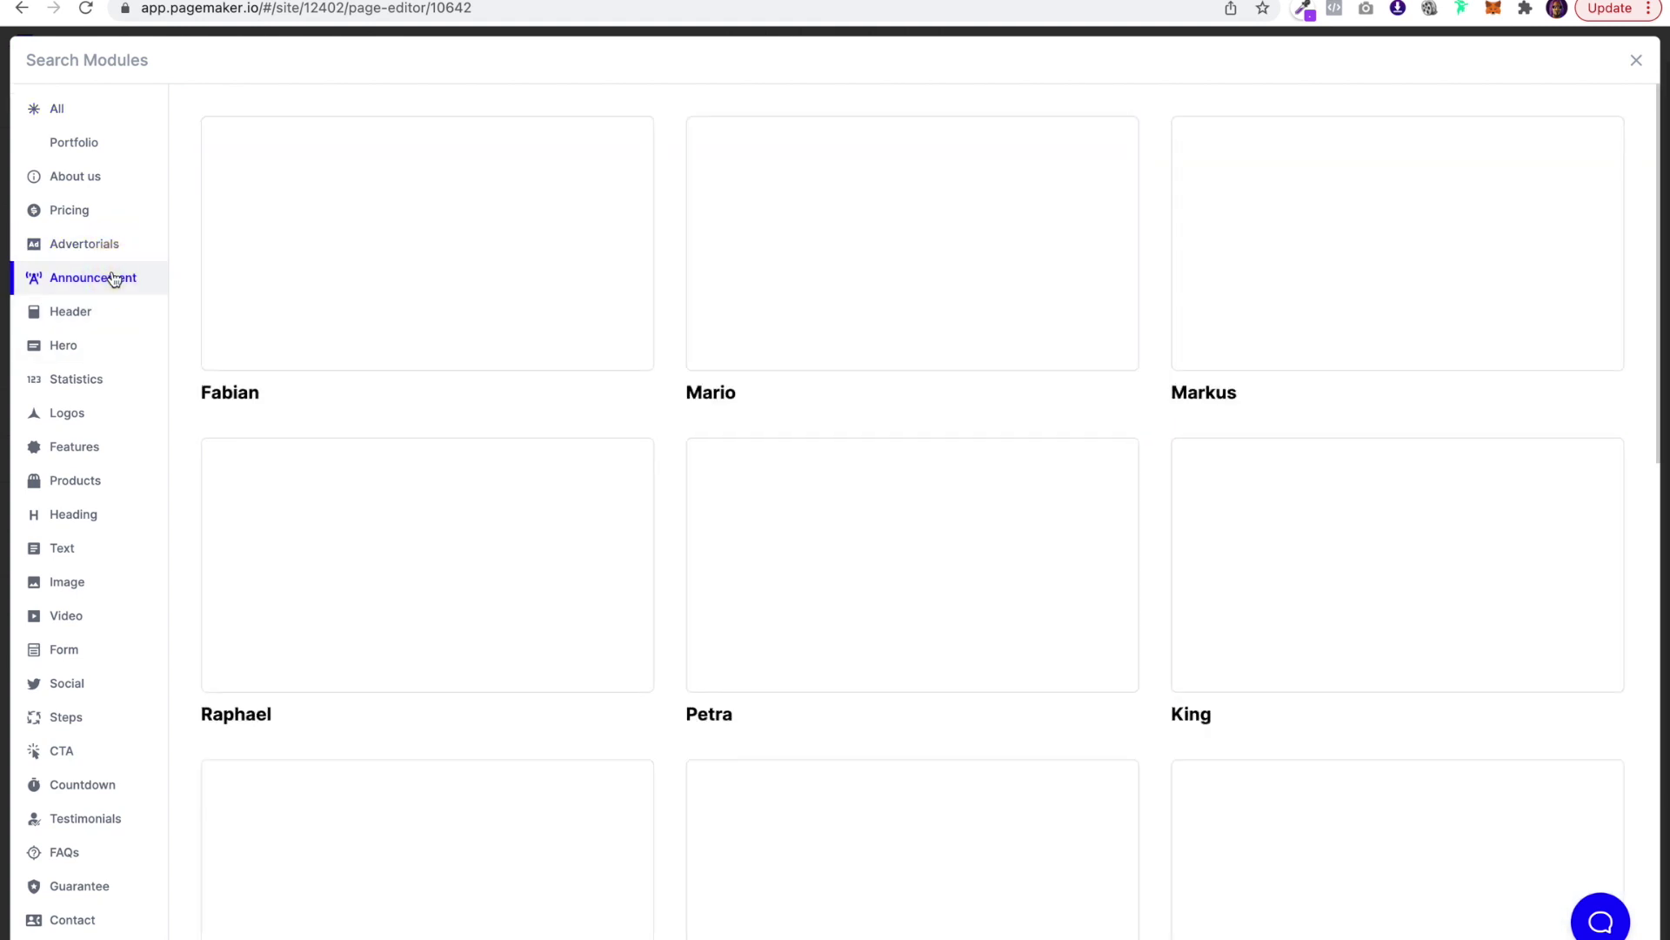
click(111, 278)
click(1276, 305)
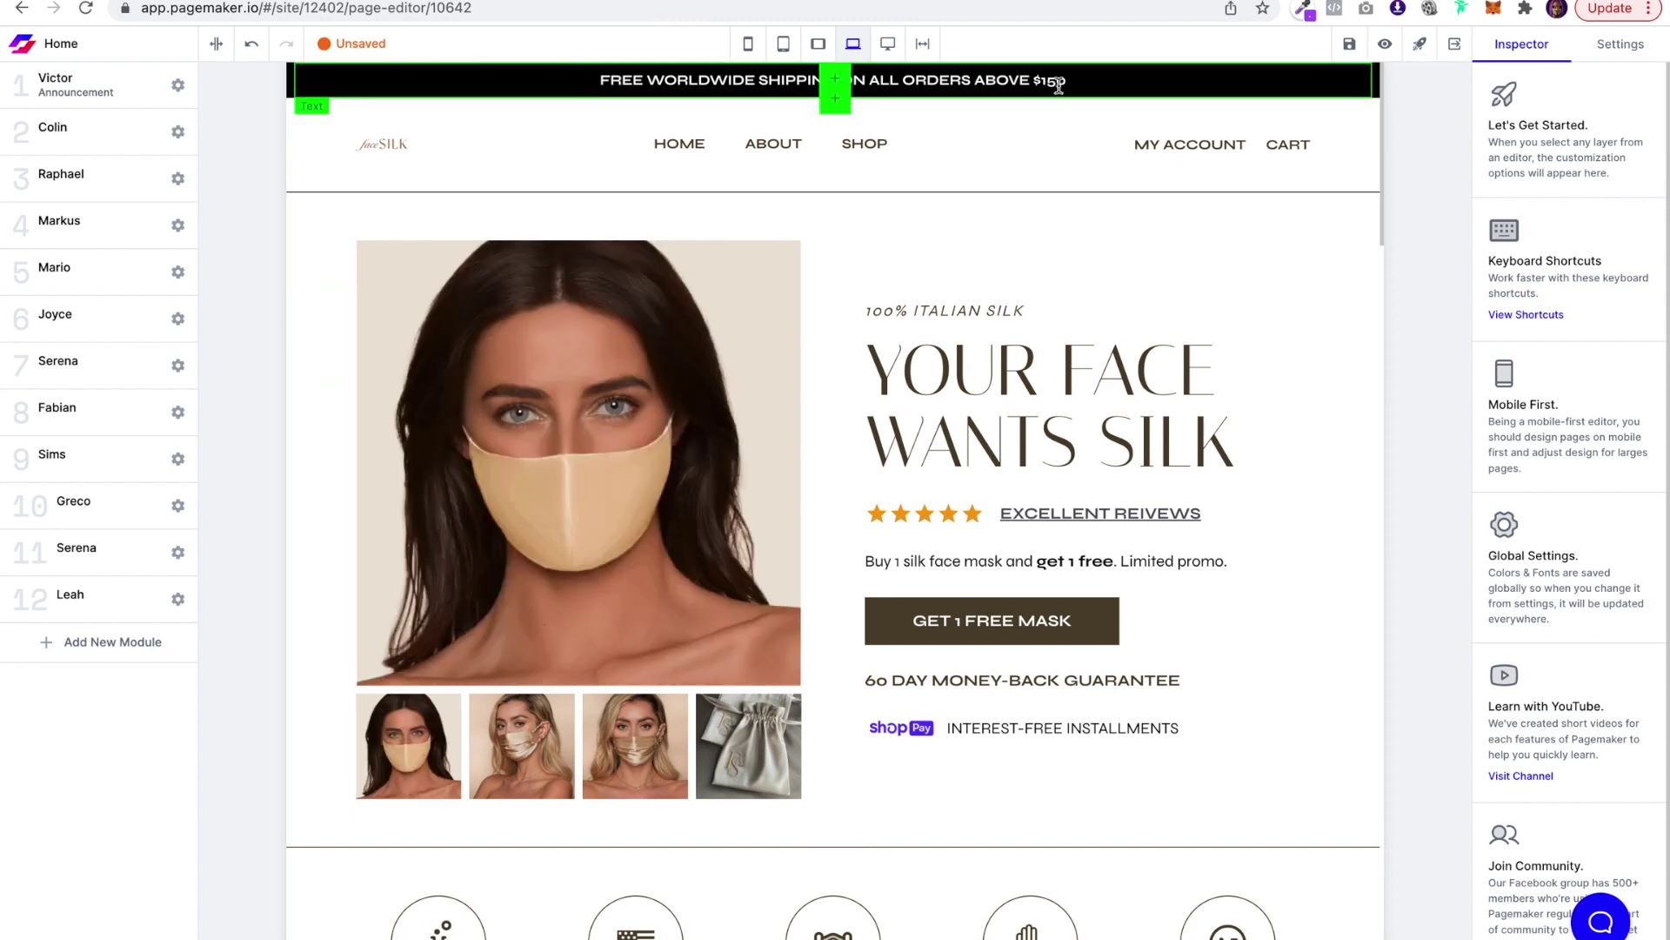
- Copy the repeated 'I LOVE PAGEMAKER -' slogan from the Google Doc
double_click(1058, 85)
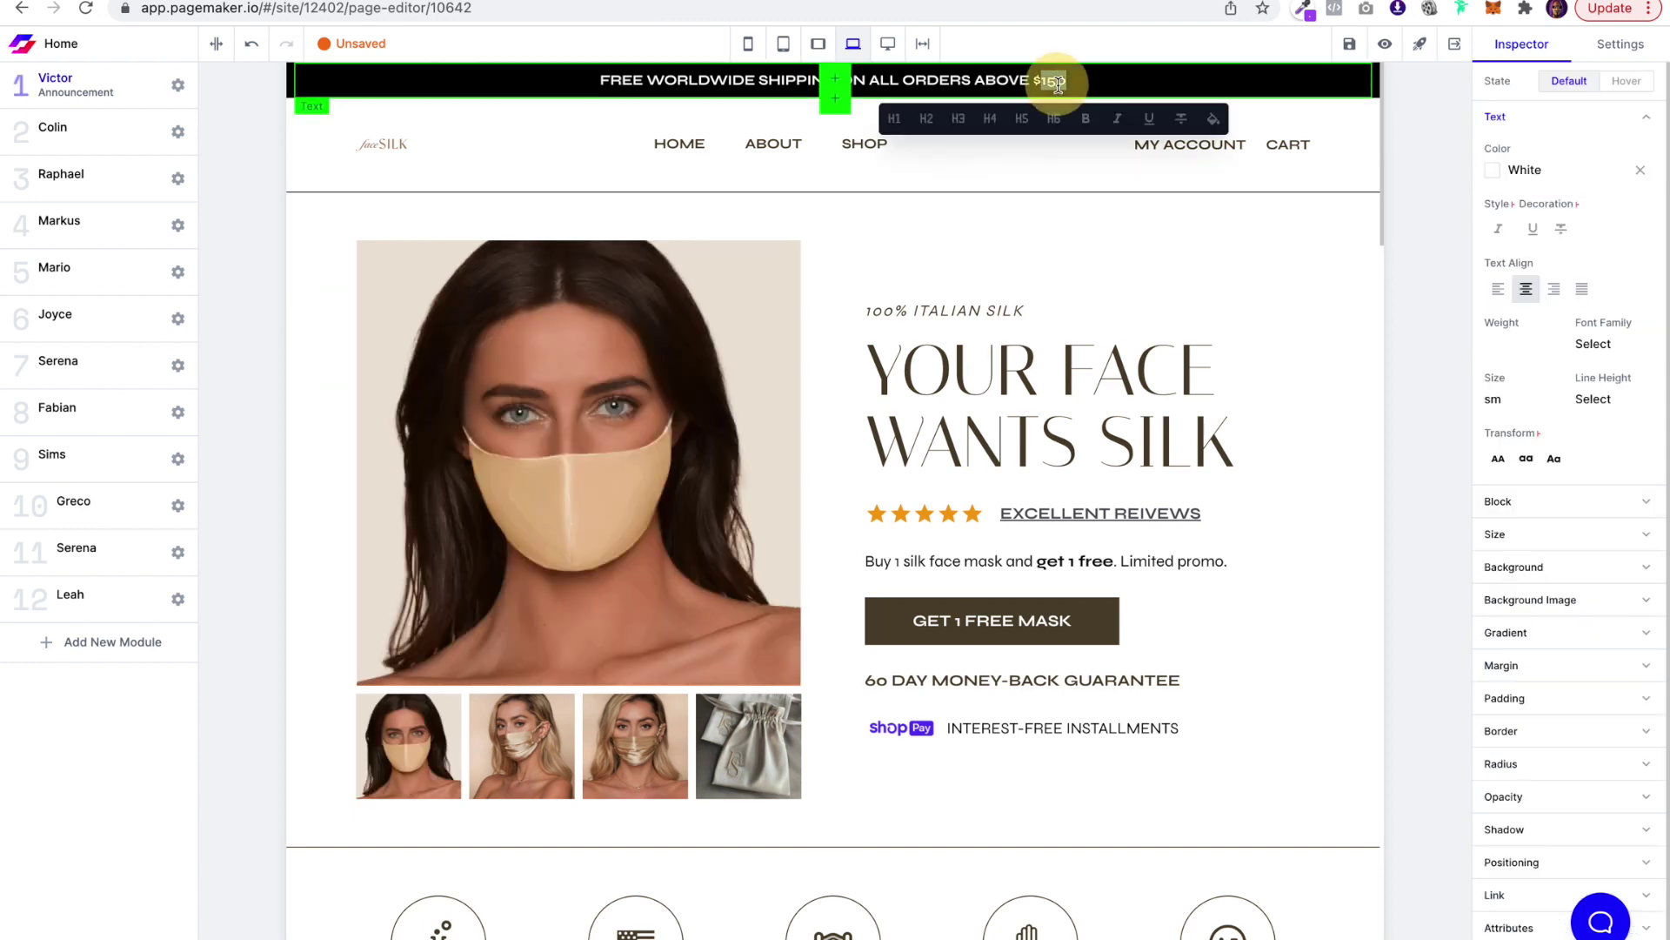
key(ctrl+Tab)
click(683, 340)
key(super+a)
key(super+c)
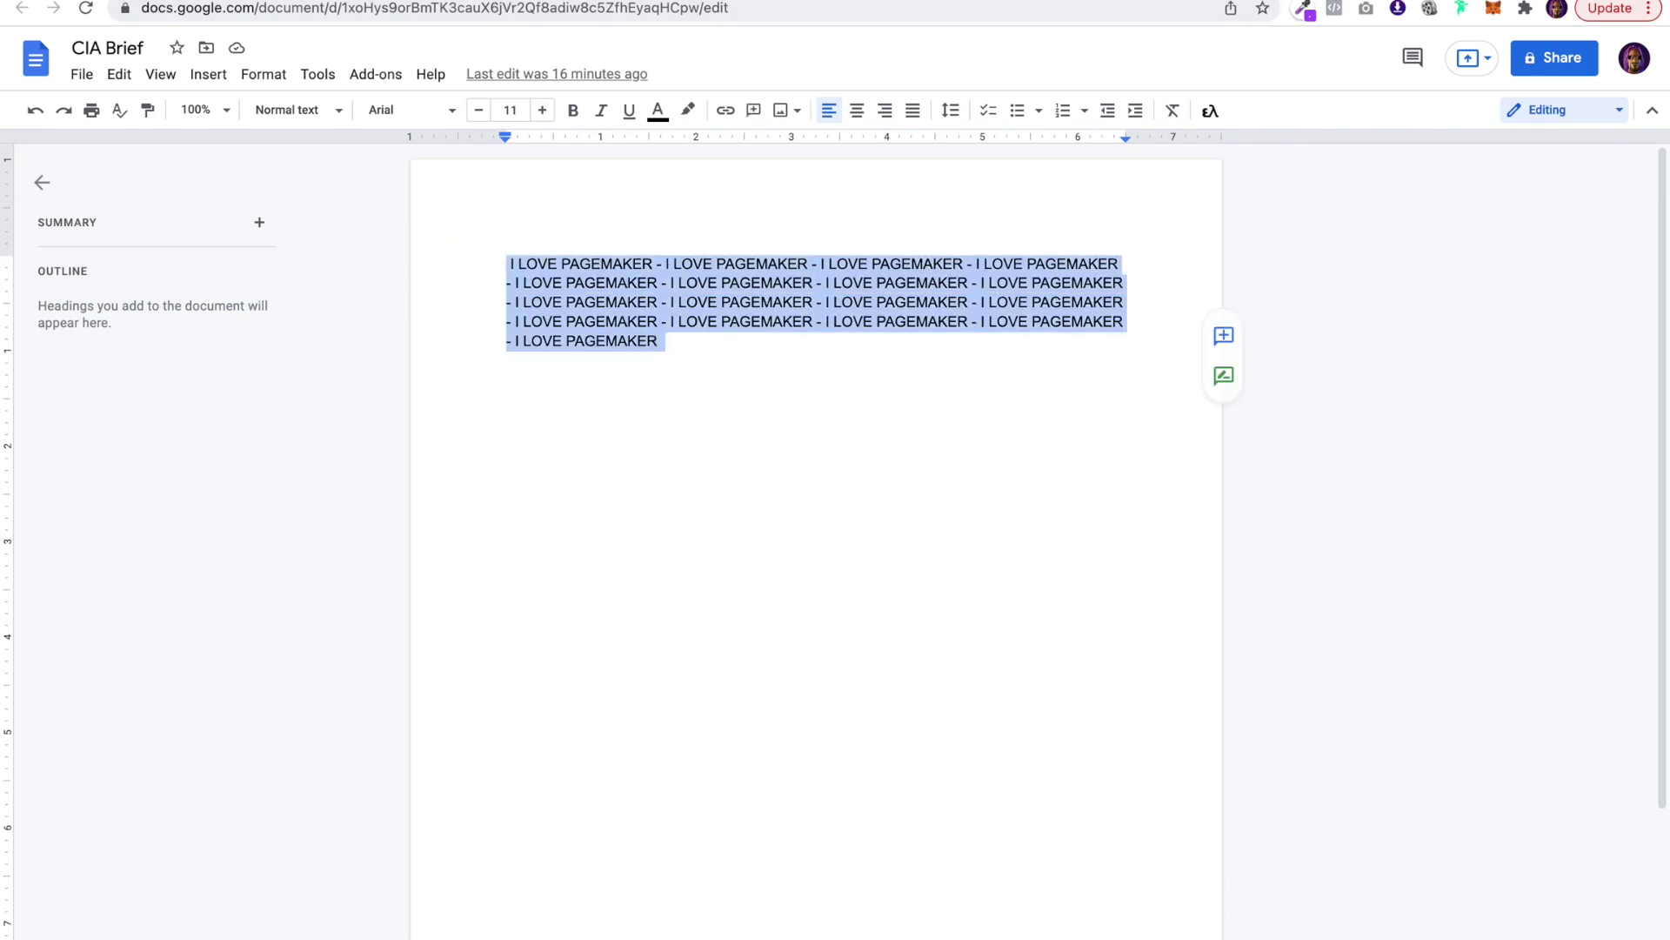
click(671, 338)
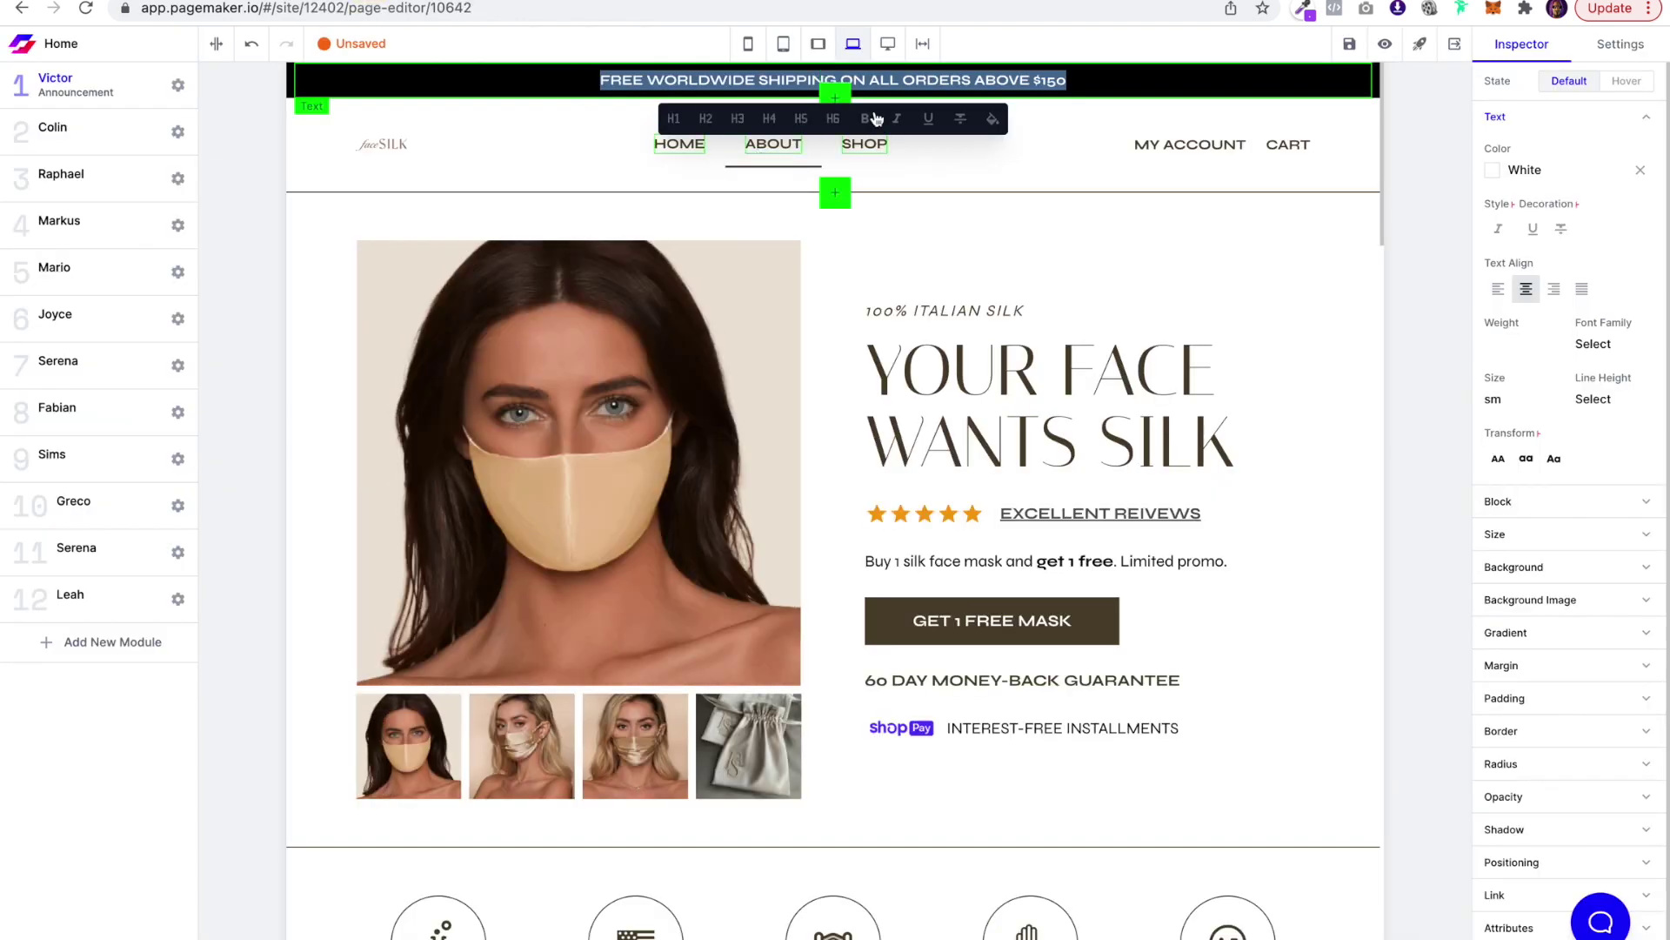
- Replace the bar's free-shipping message with the pasted 'I LOVE PAGEMAKER -' slogan
triple_click(967, 80)
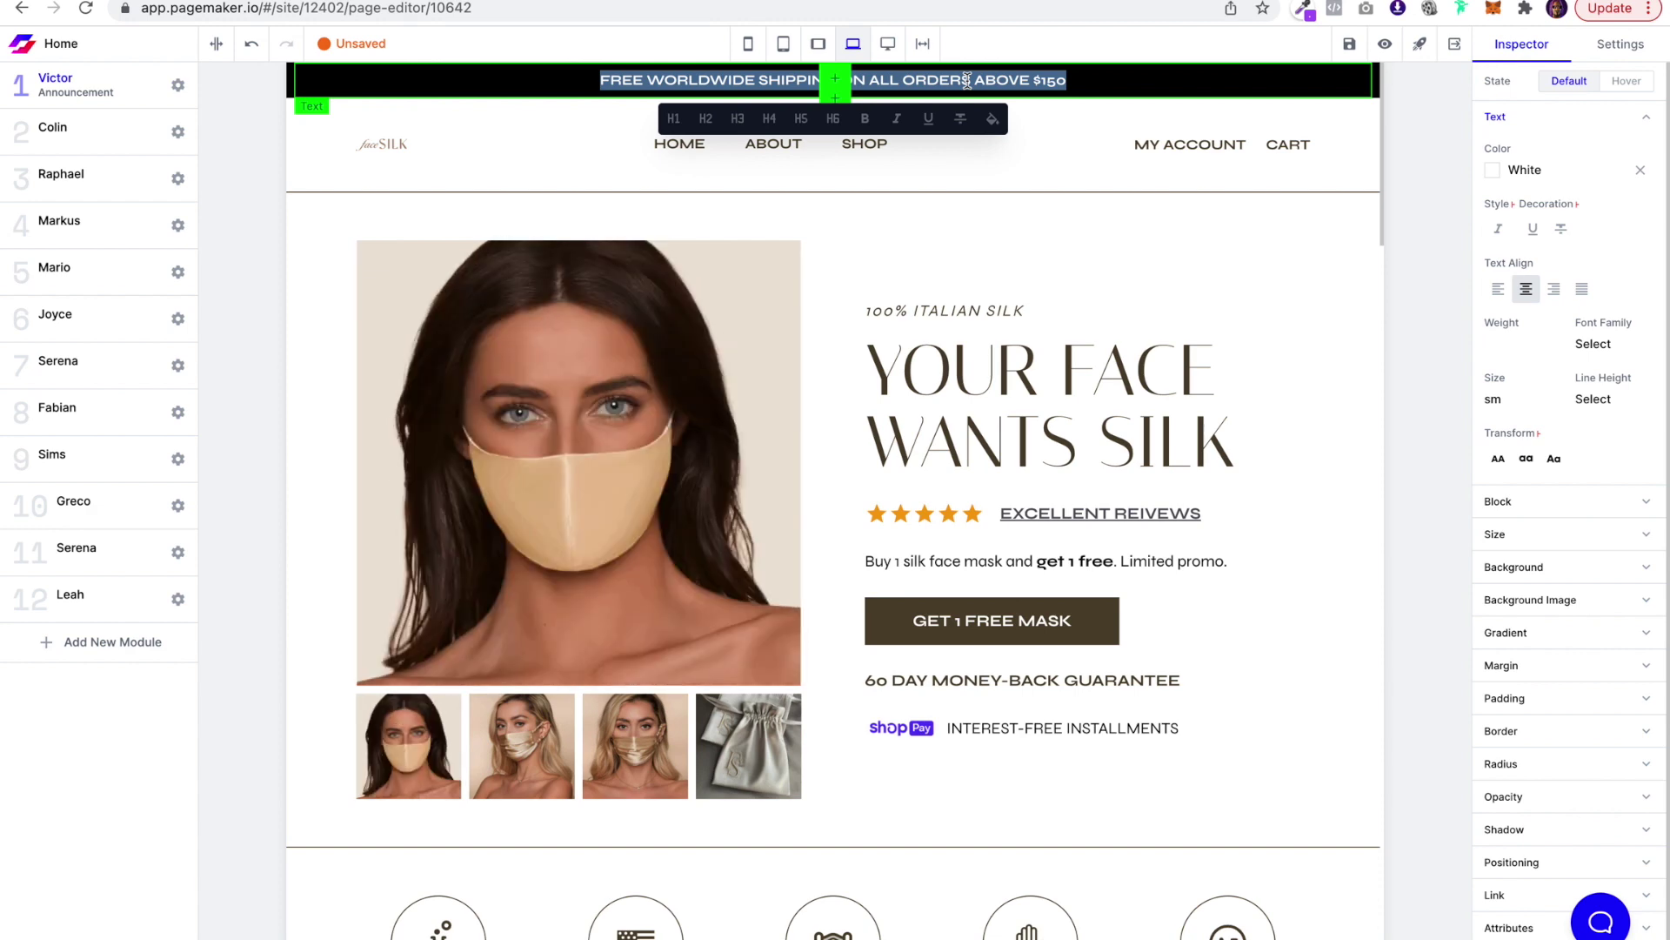
key(super+v)
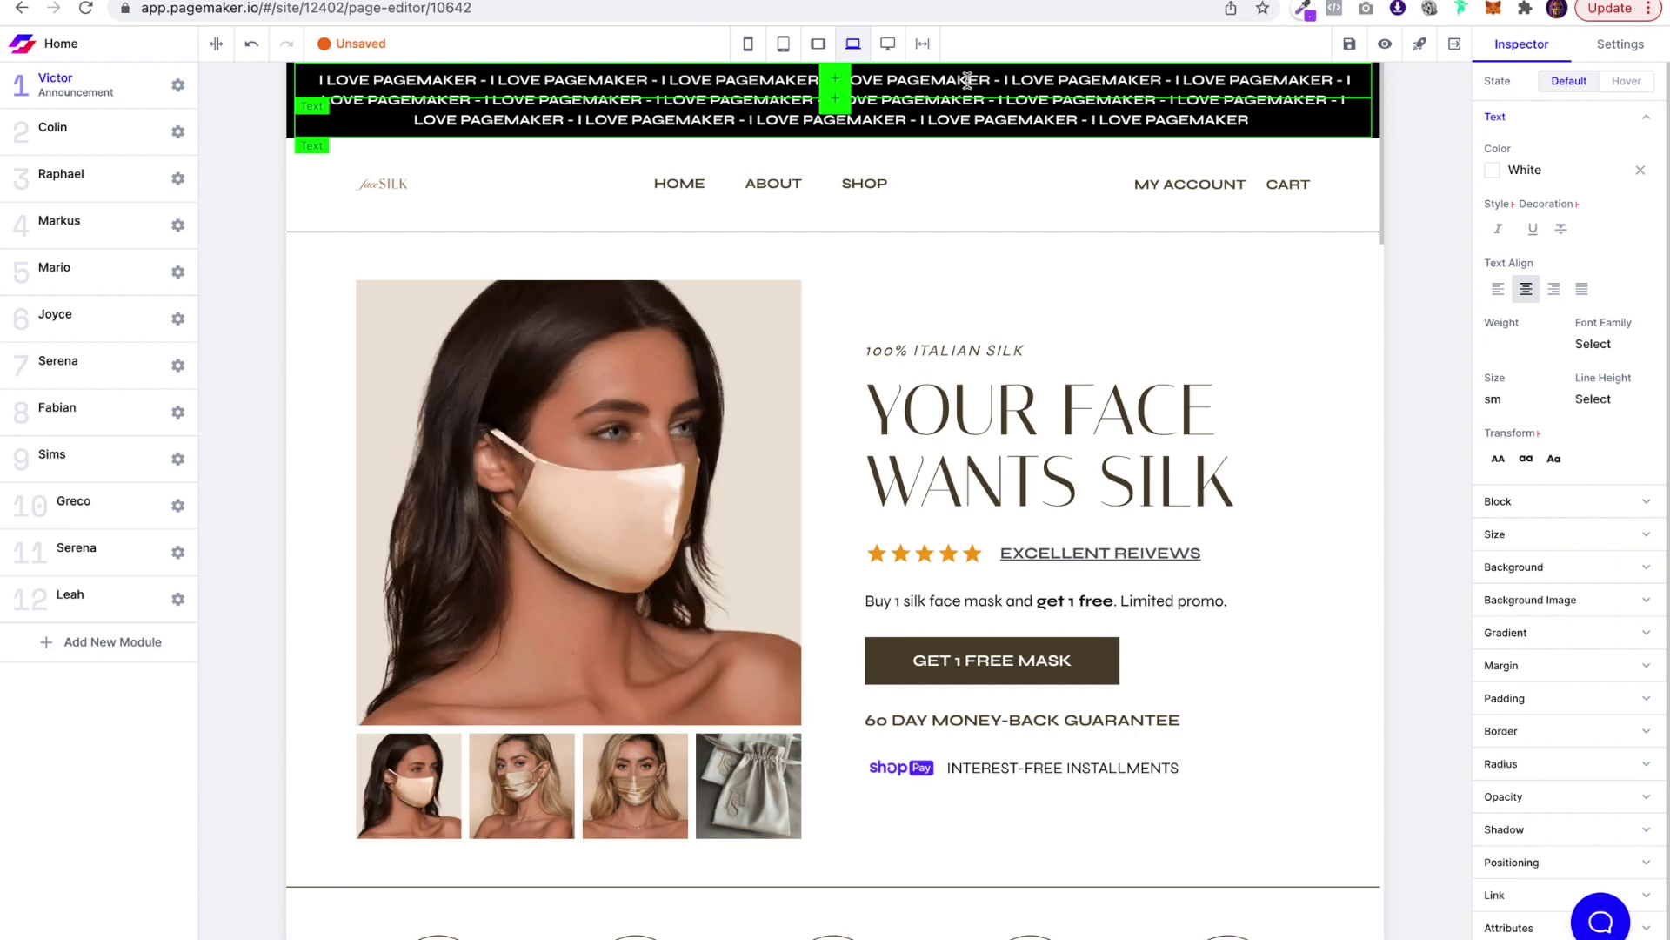
click(1420, 280)
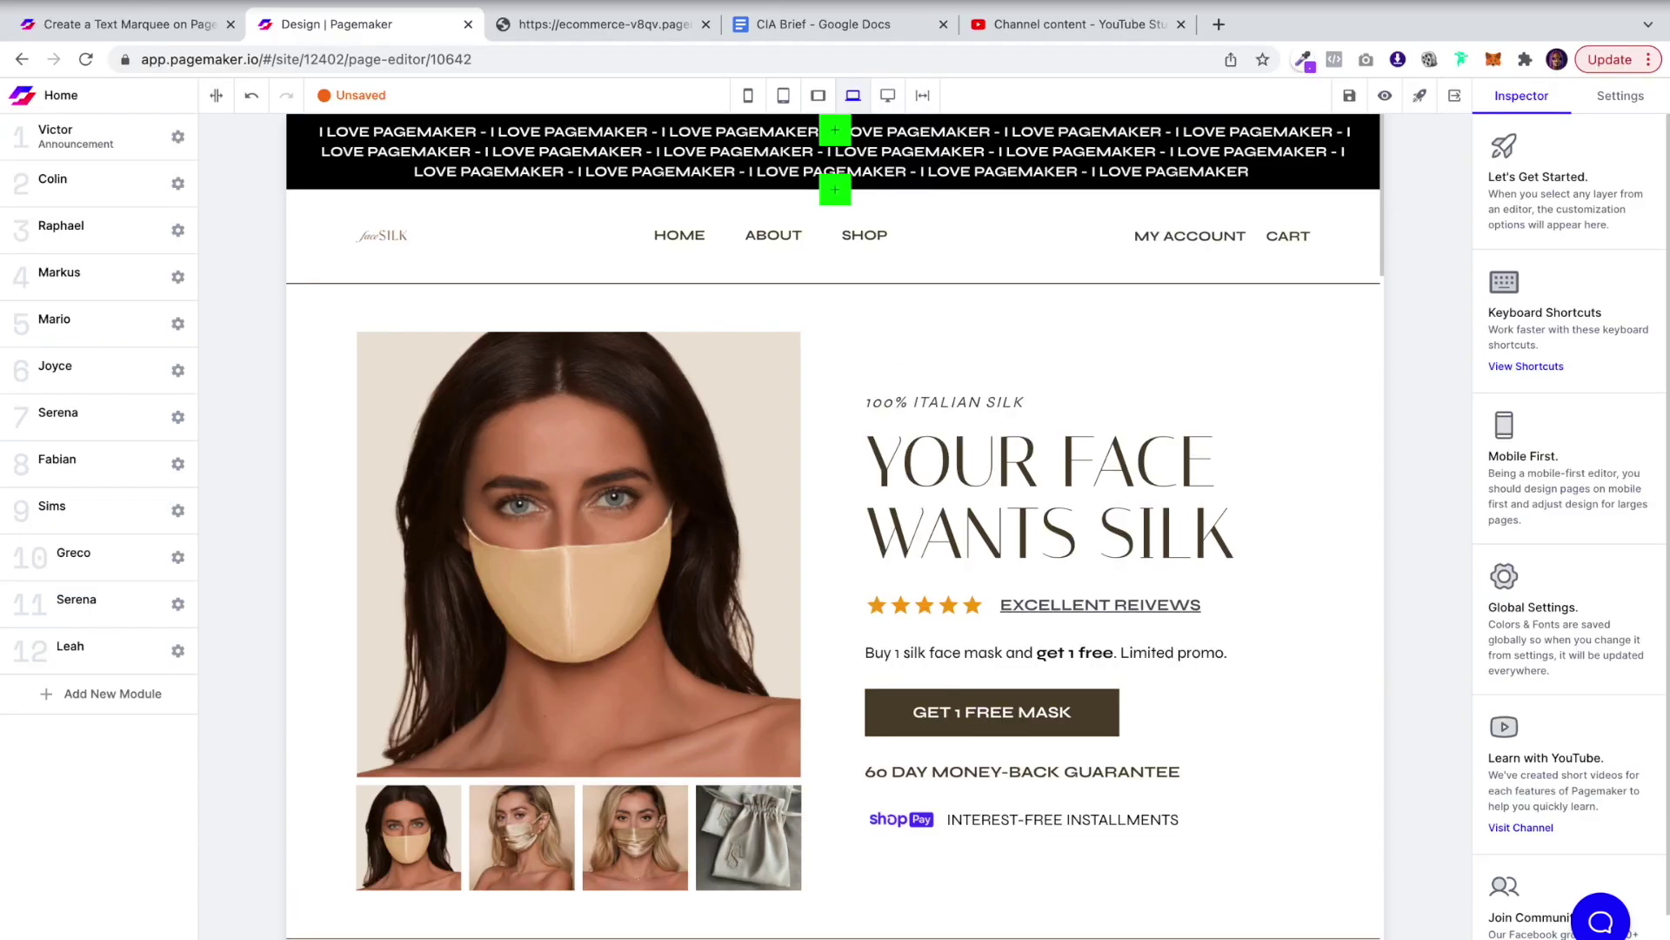
- Copy the 'text-marqee' class name from the tutorial post, then return to the editor
click(83, 23)
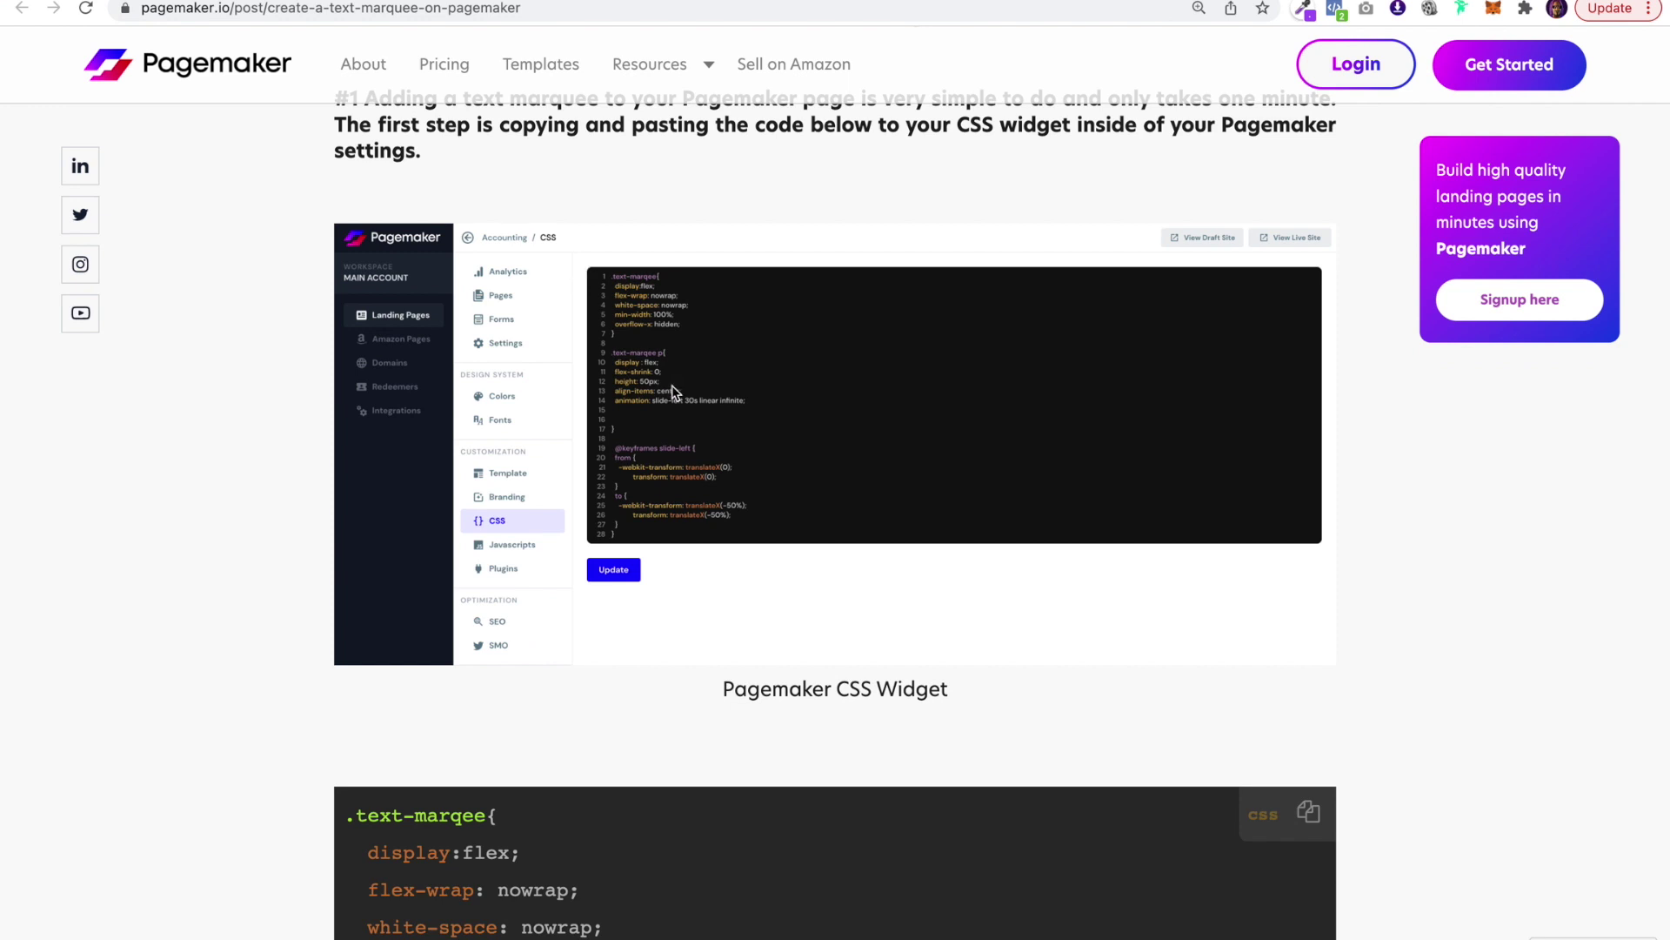
scroll(671, 393, down, 15)
scroll(672, 394, up, 10)
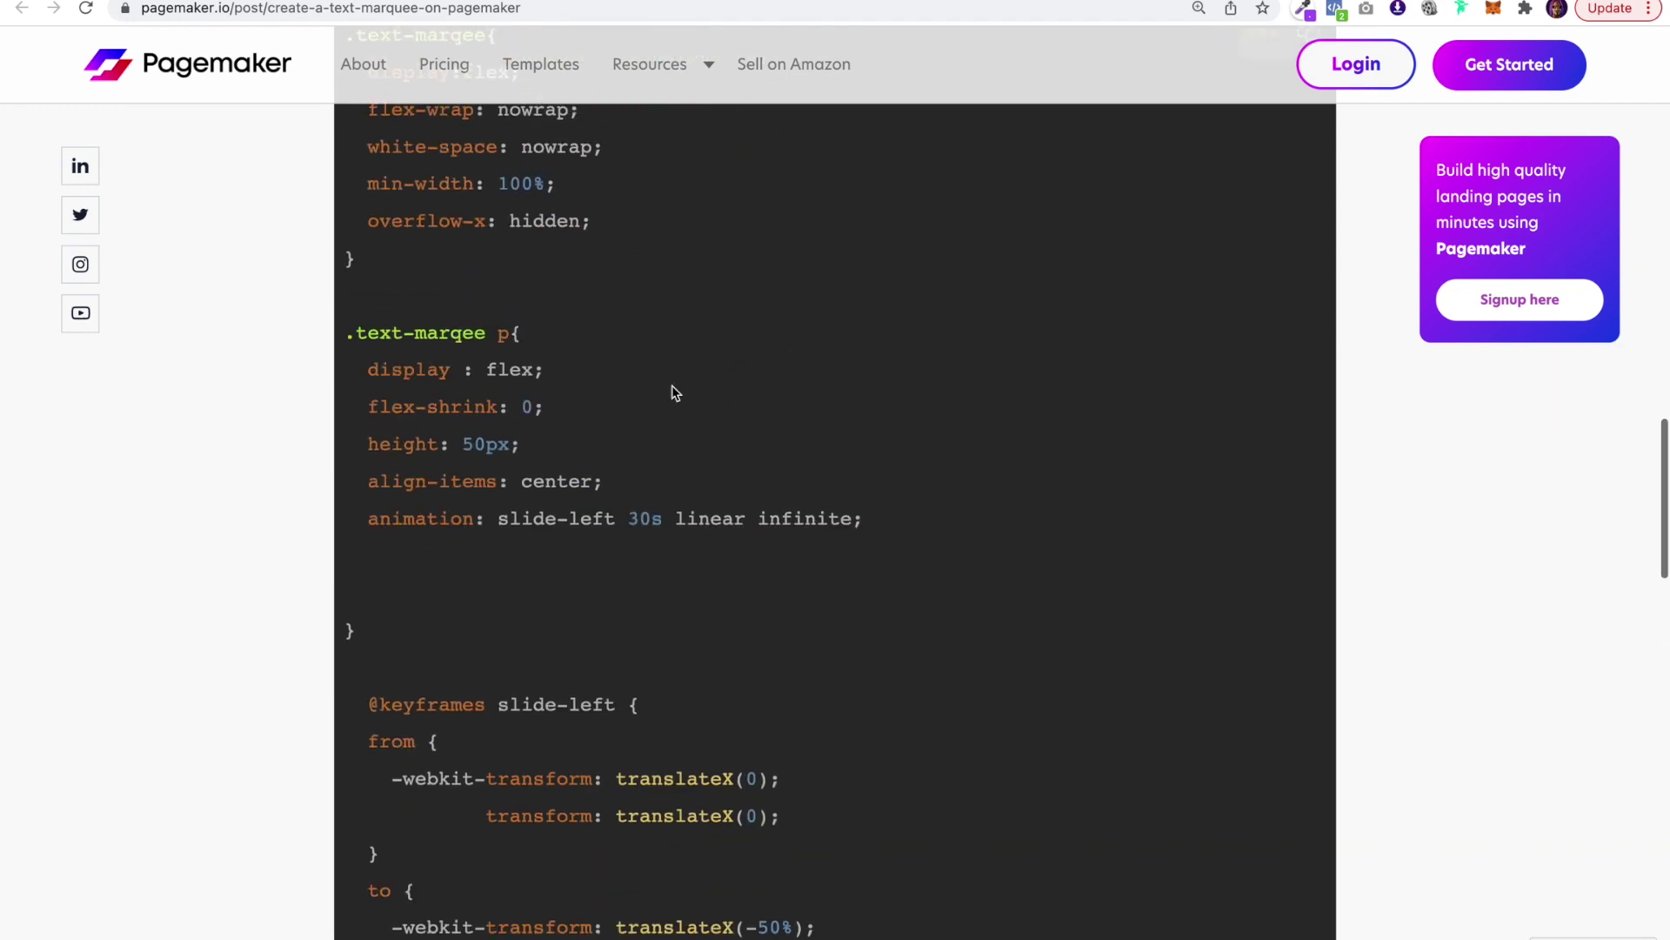
scroll(672, 394, up, 13)
scroll(672, 385, down, 18)
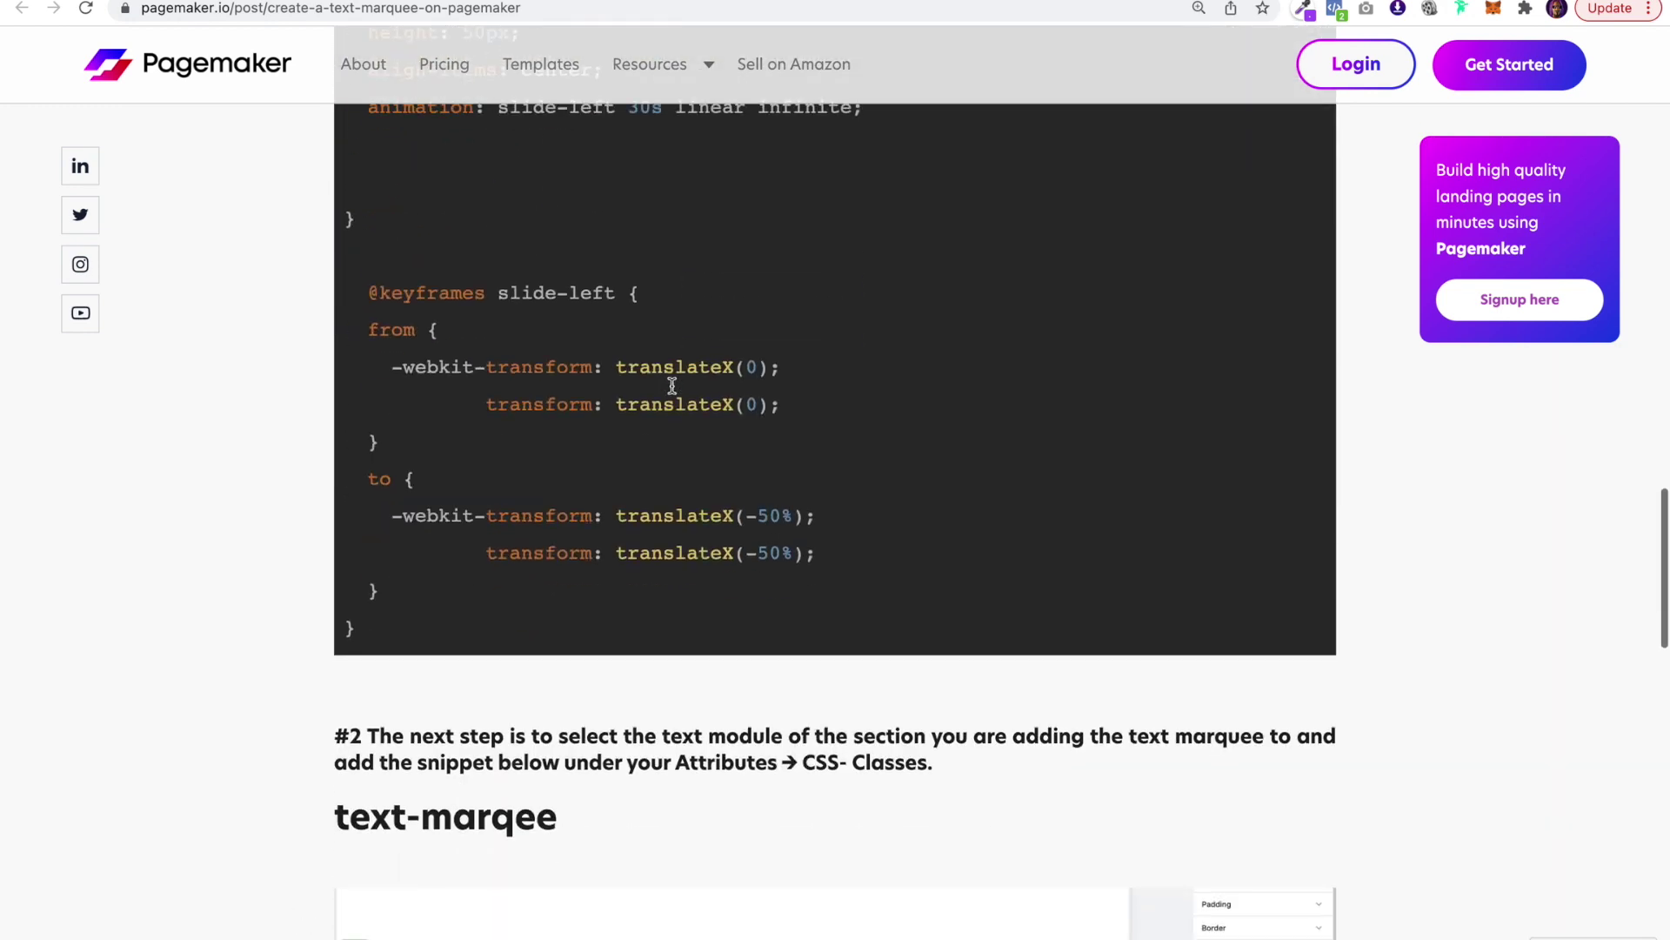
scroll(672, 385, down, 3)
triple_click(540, 612)
right_click(540, 606)
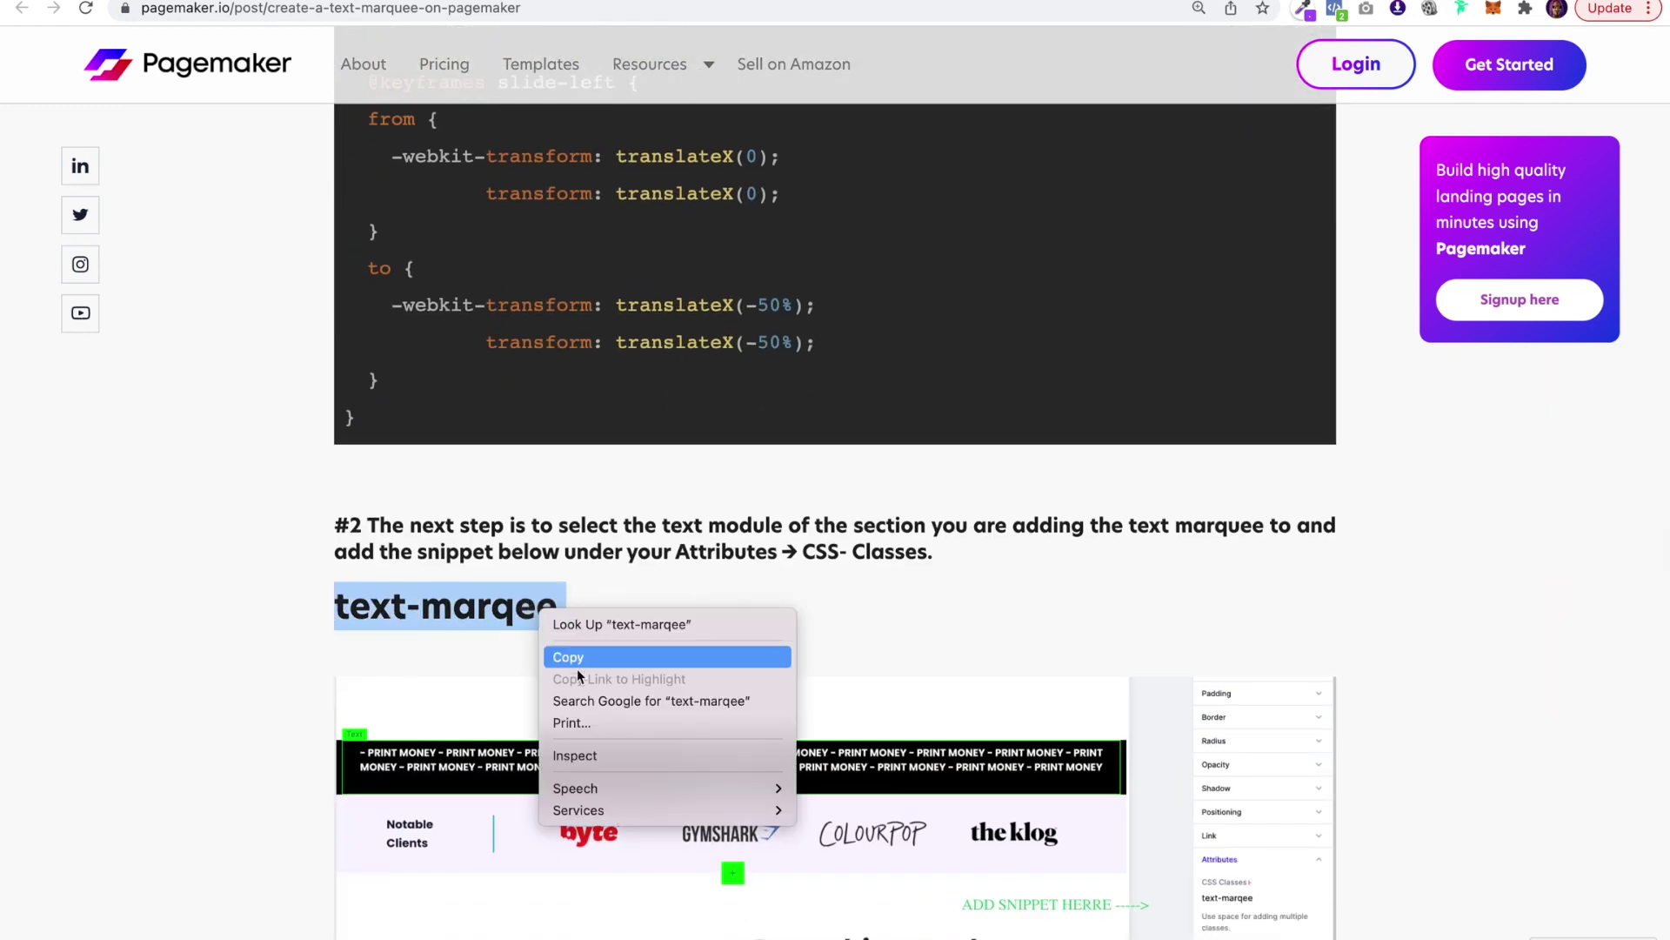
click(580, 660)
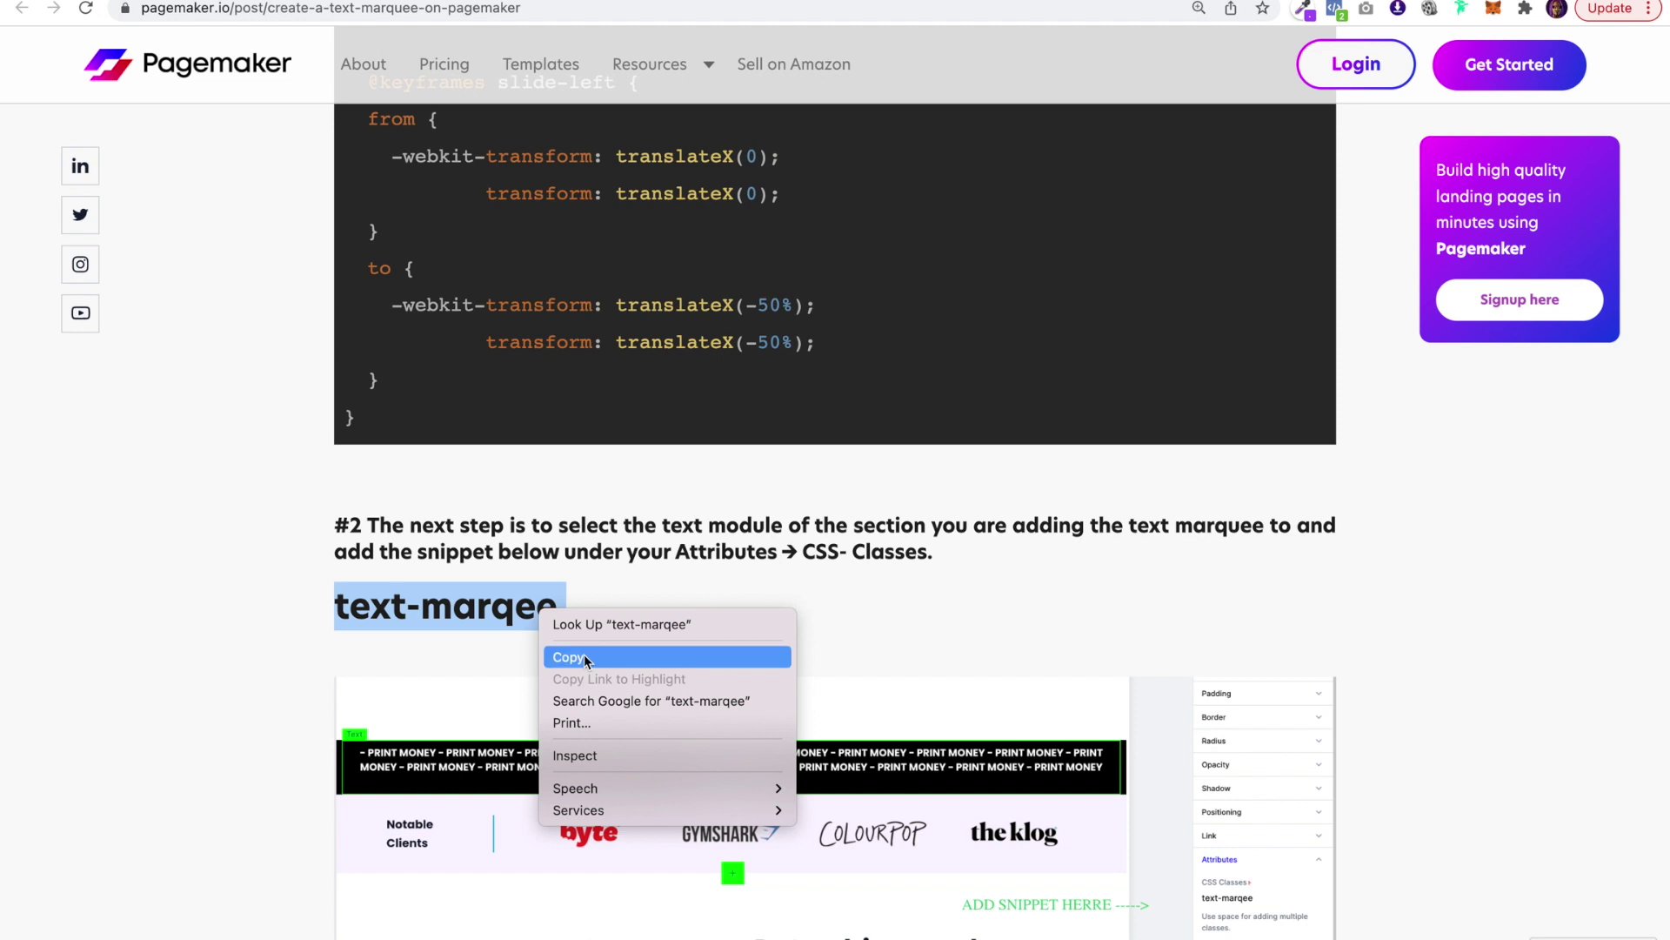
click(546, 599)
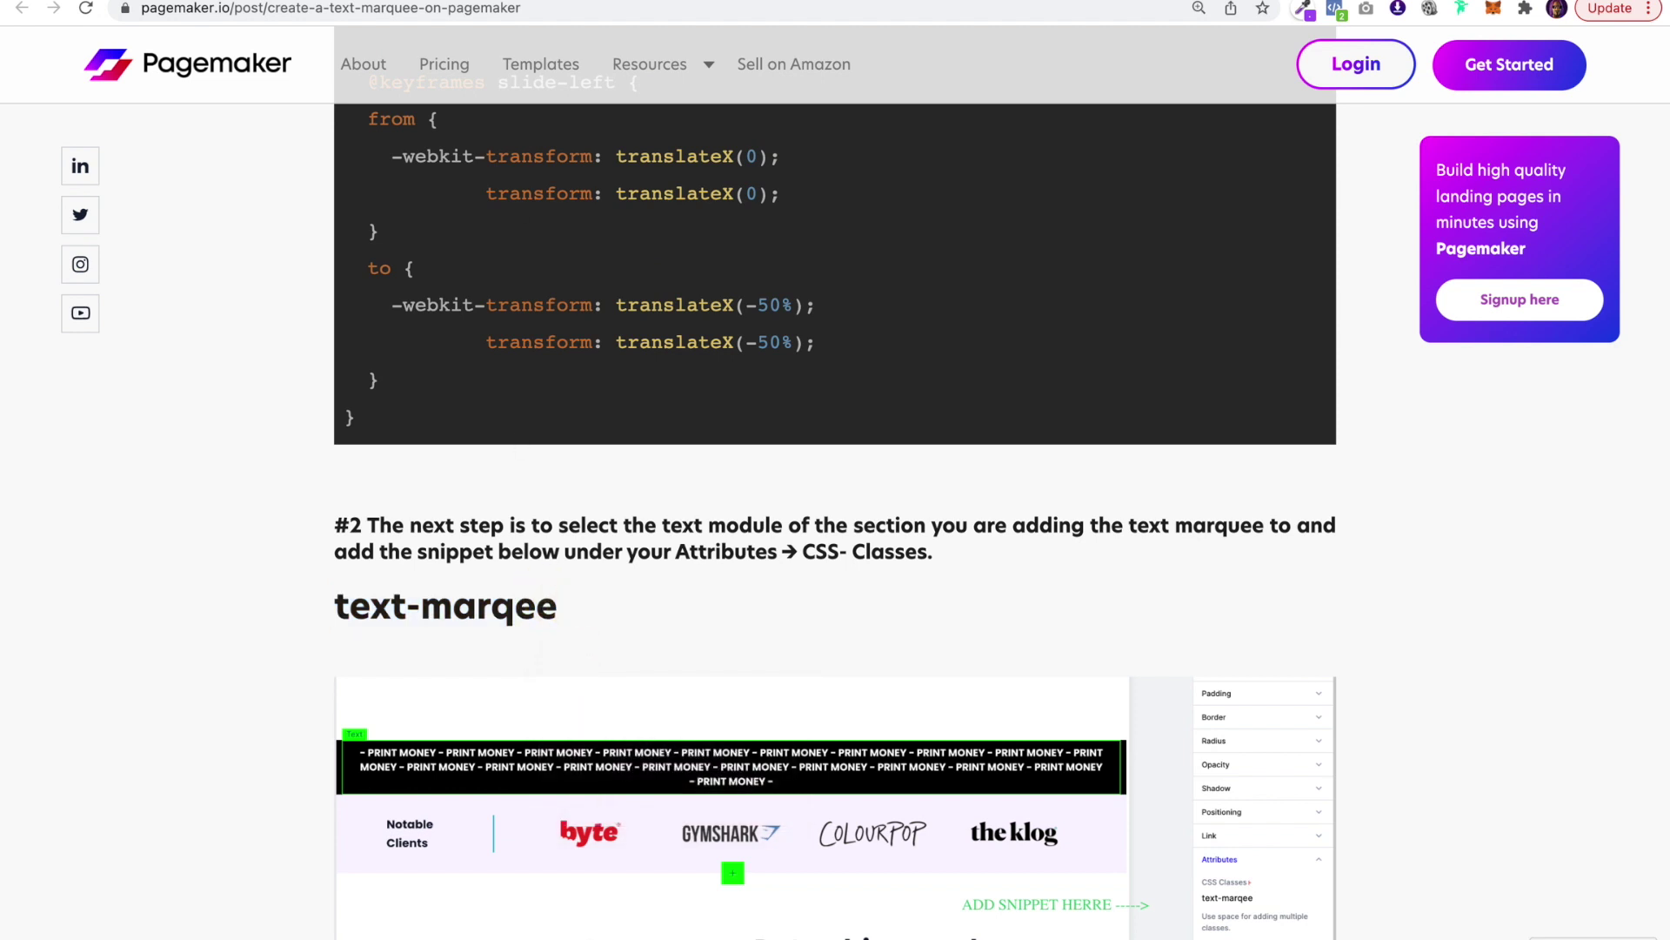
key(ctrl+Tab)
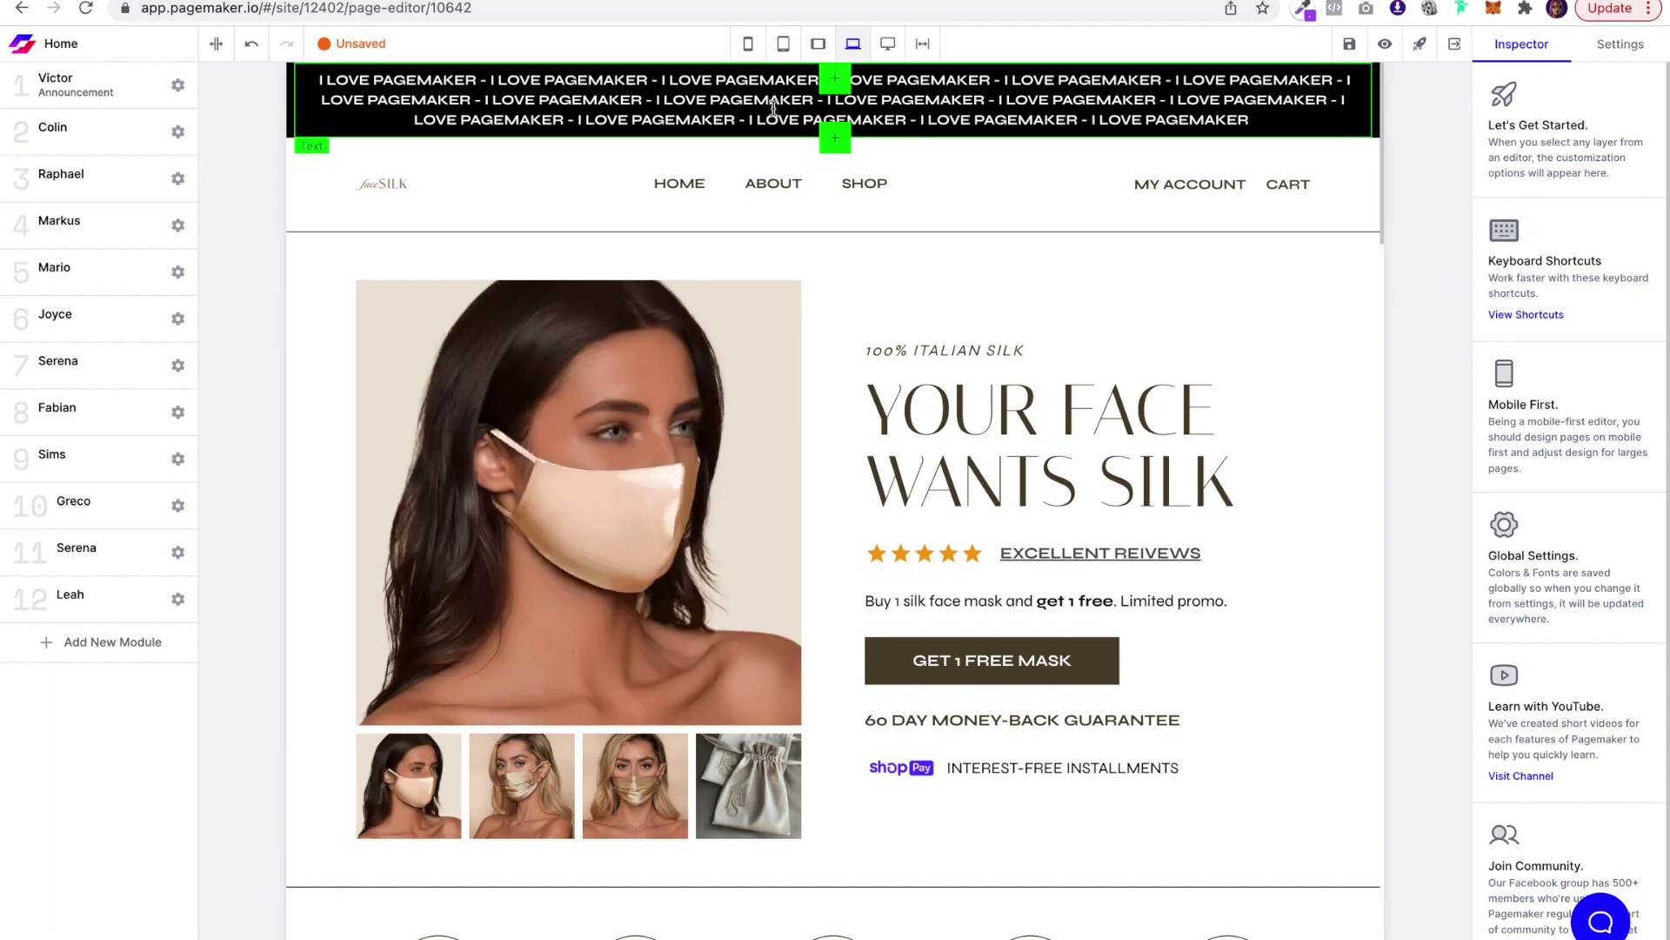
- Give the Victor module's Text layer the CSS class 'text-marqee'
click(772, 107)
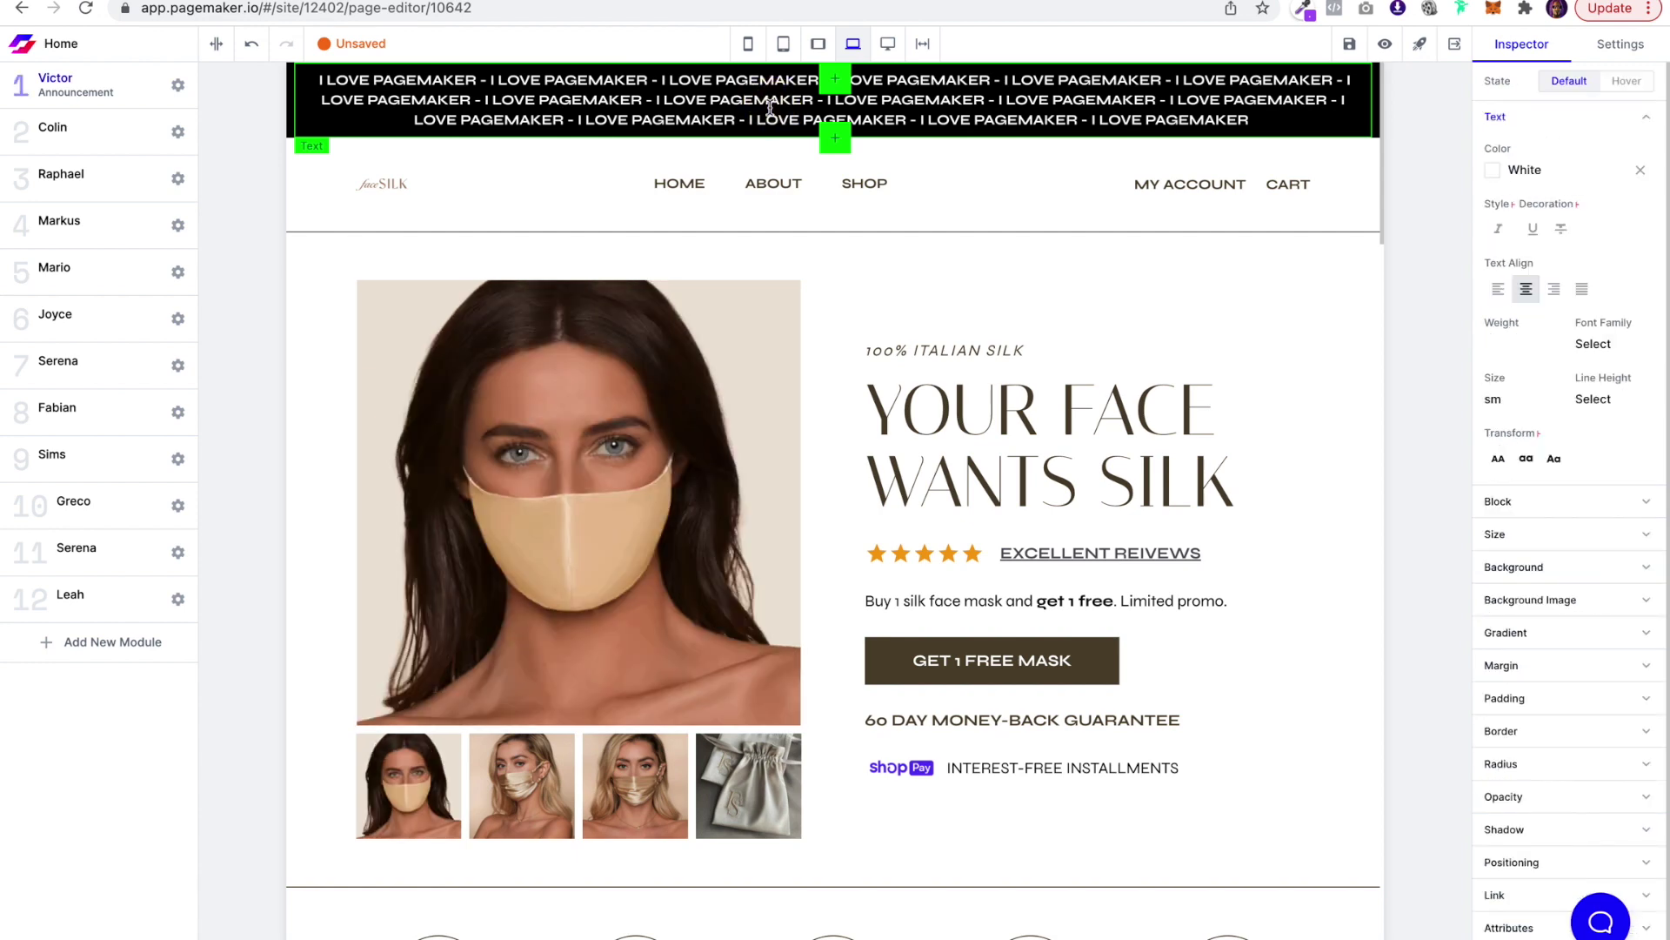
click(88, 90)
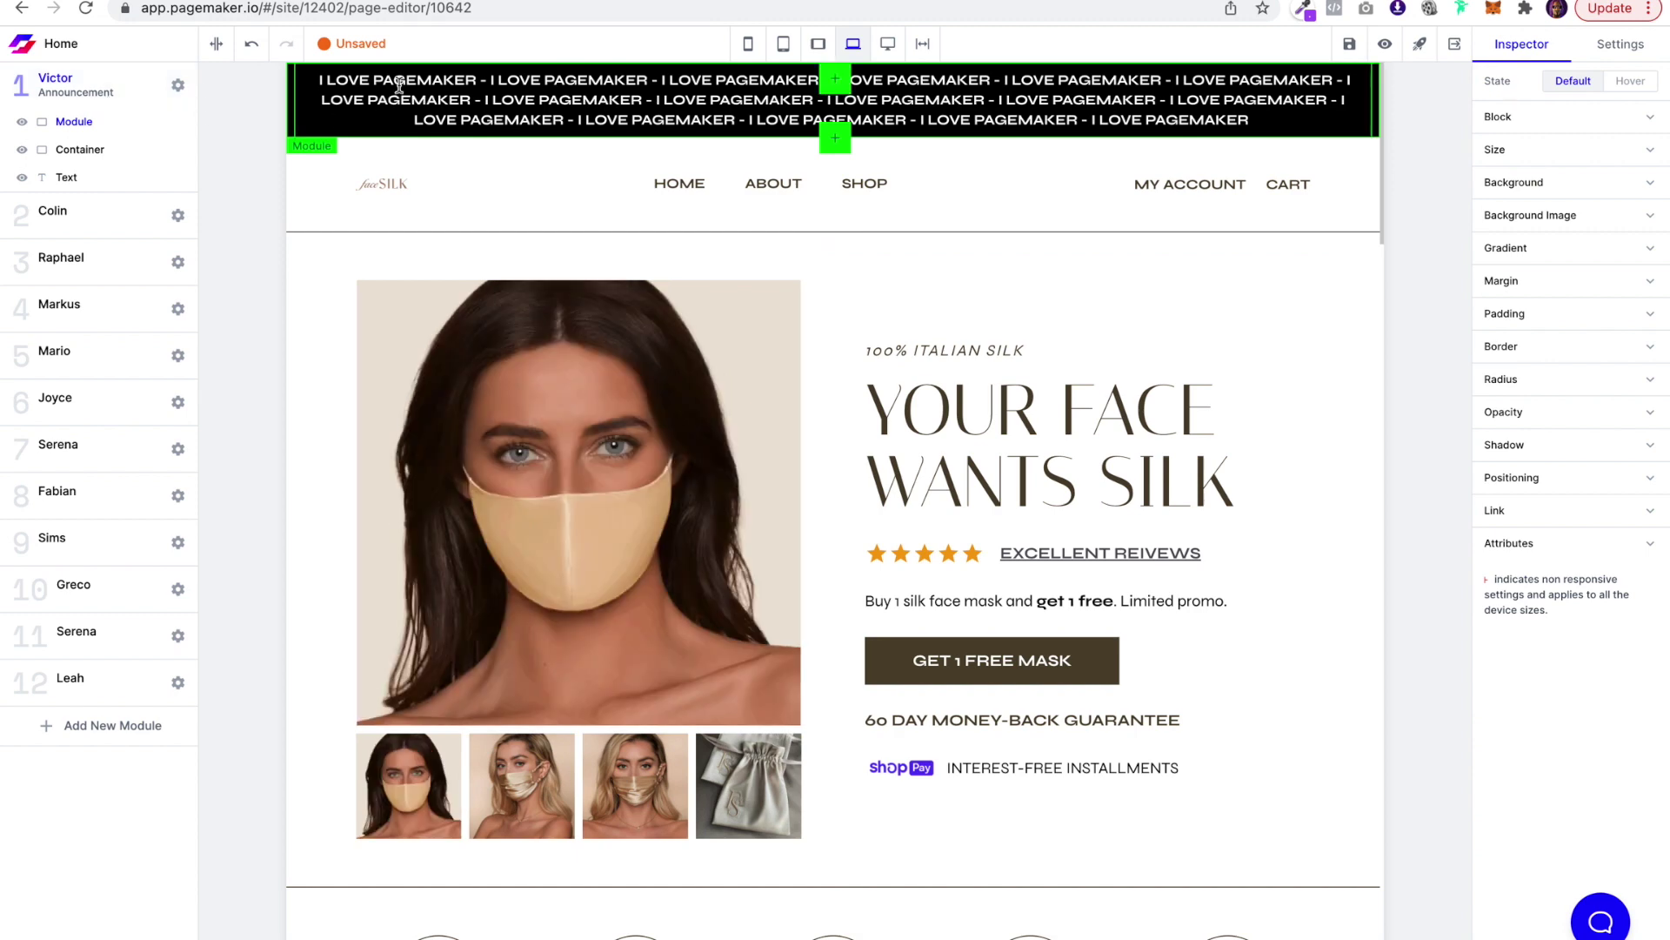
click(400, 85)
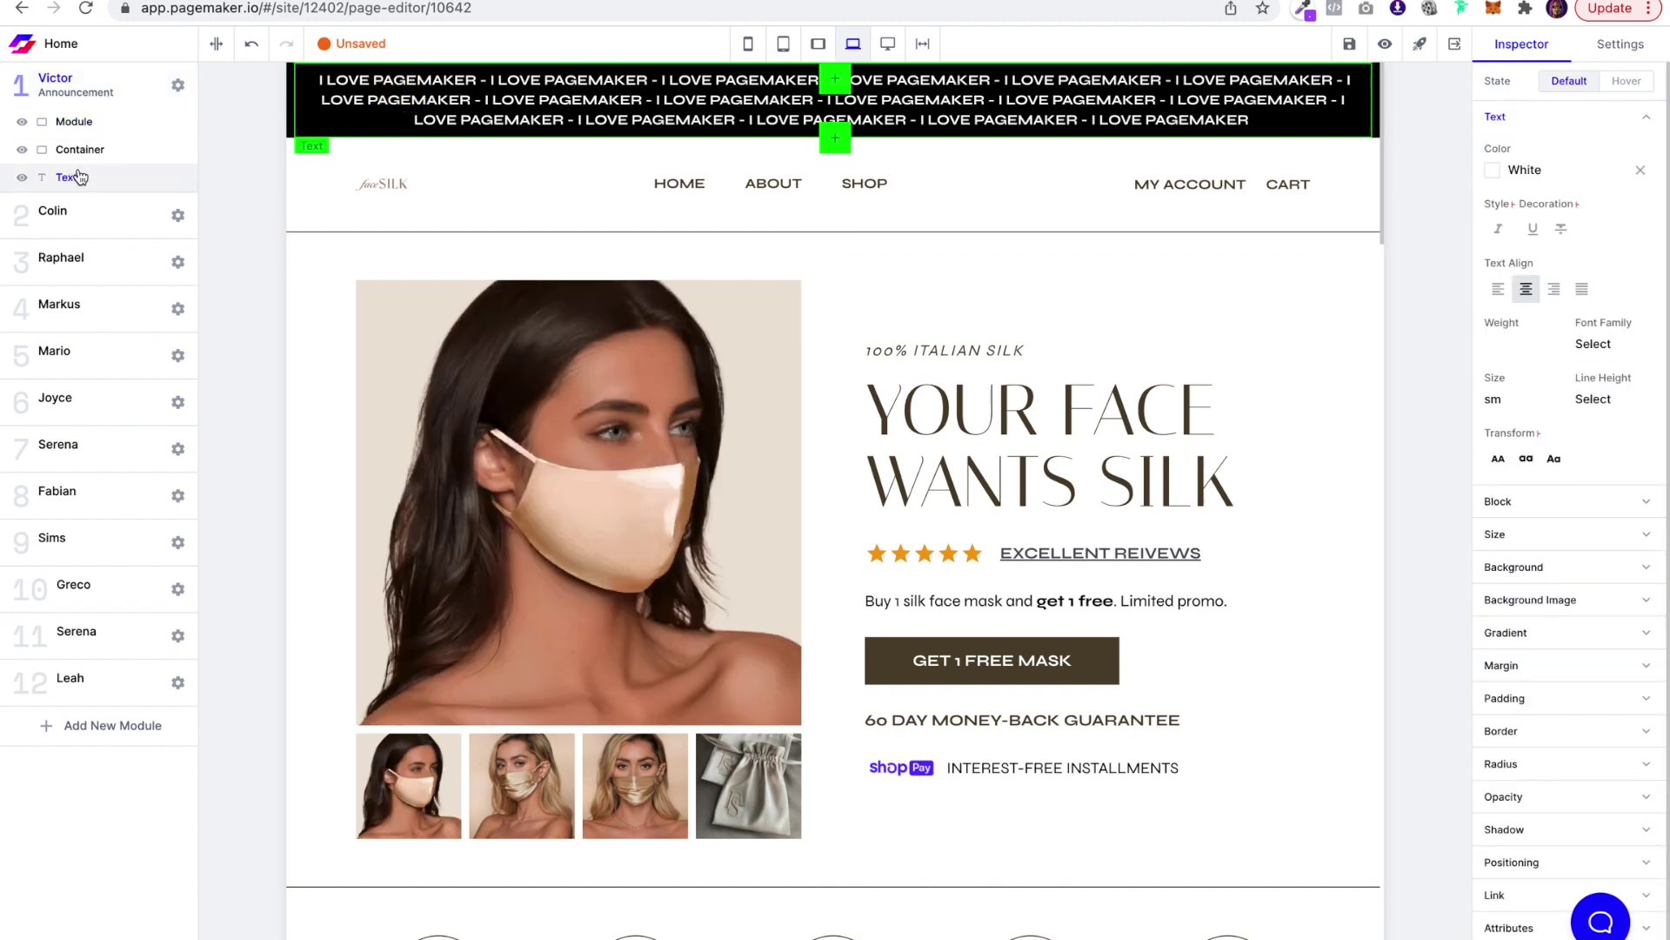
click(290, 97)
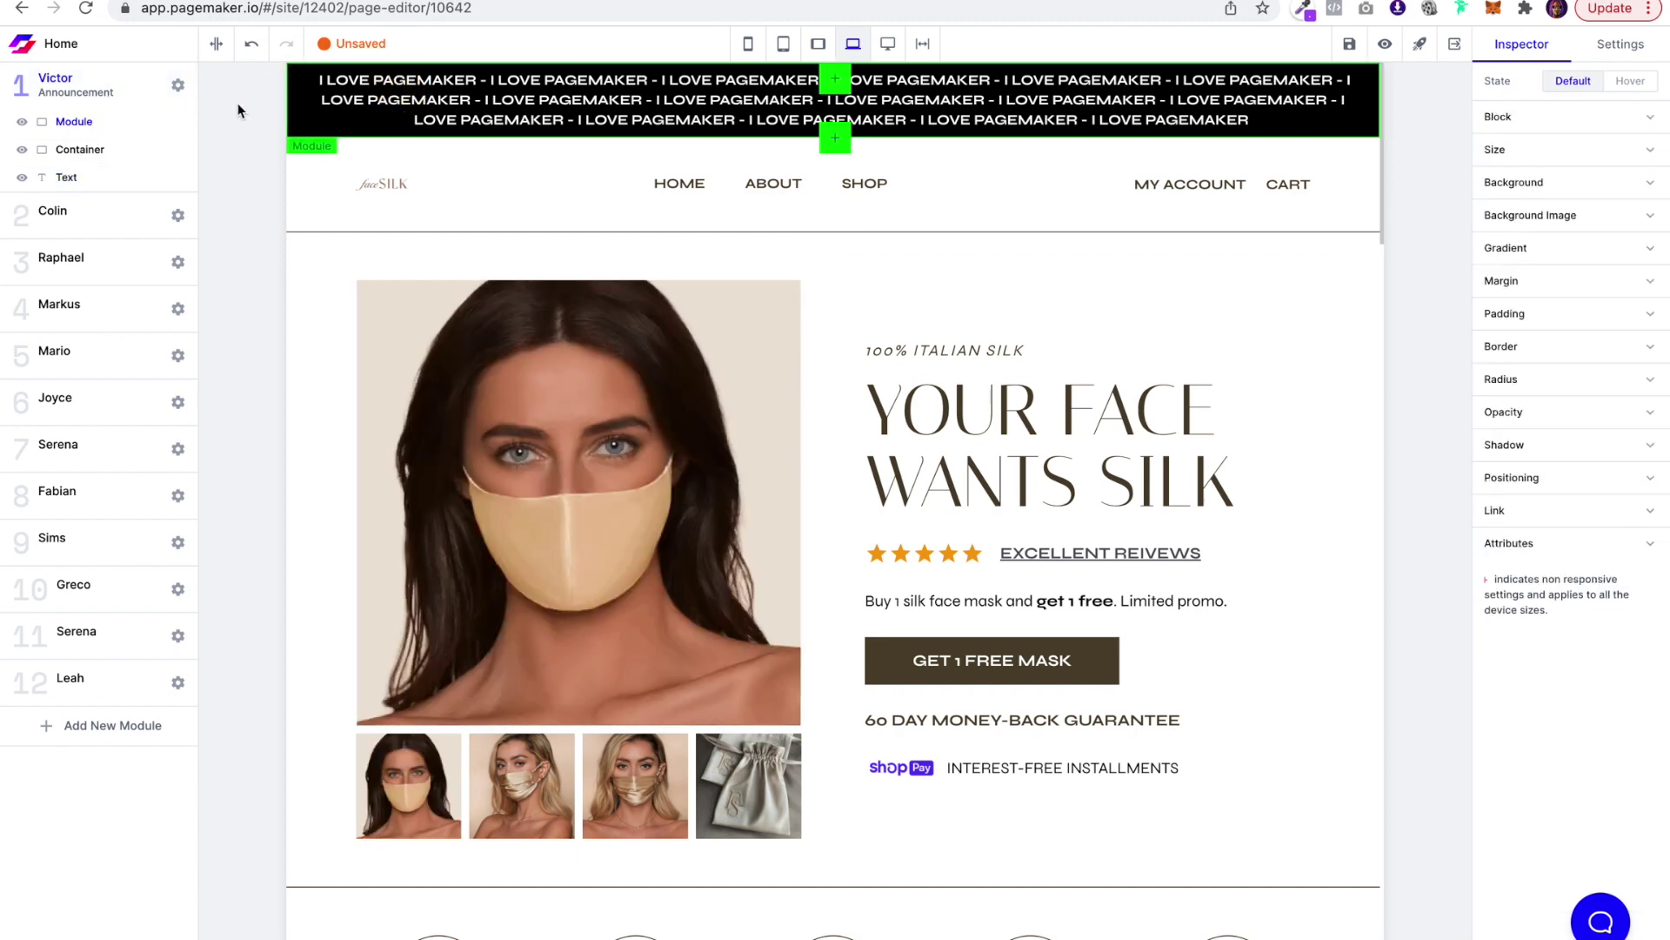
click(425, 101)
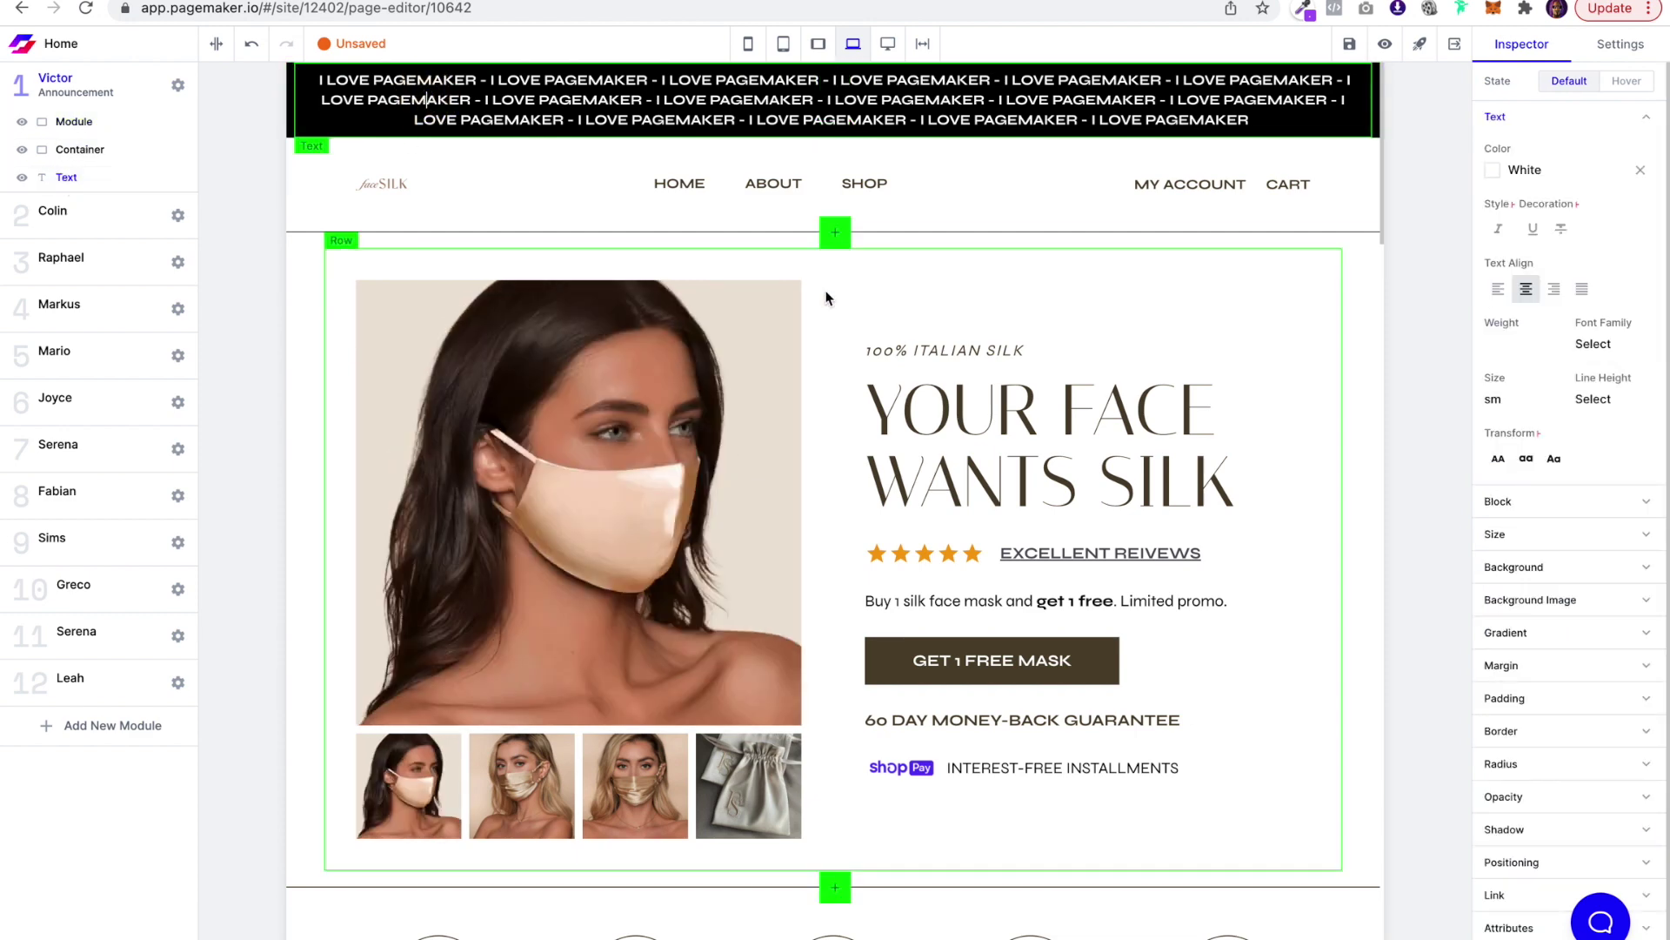
scroll(1558, 718, down, 1)
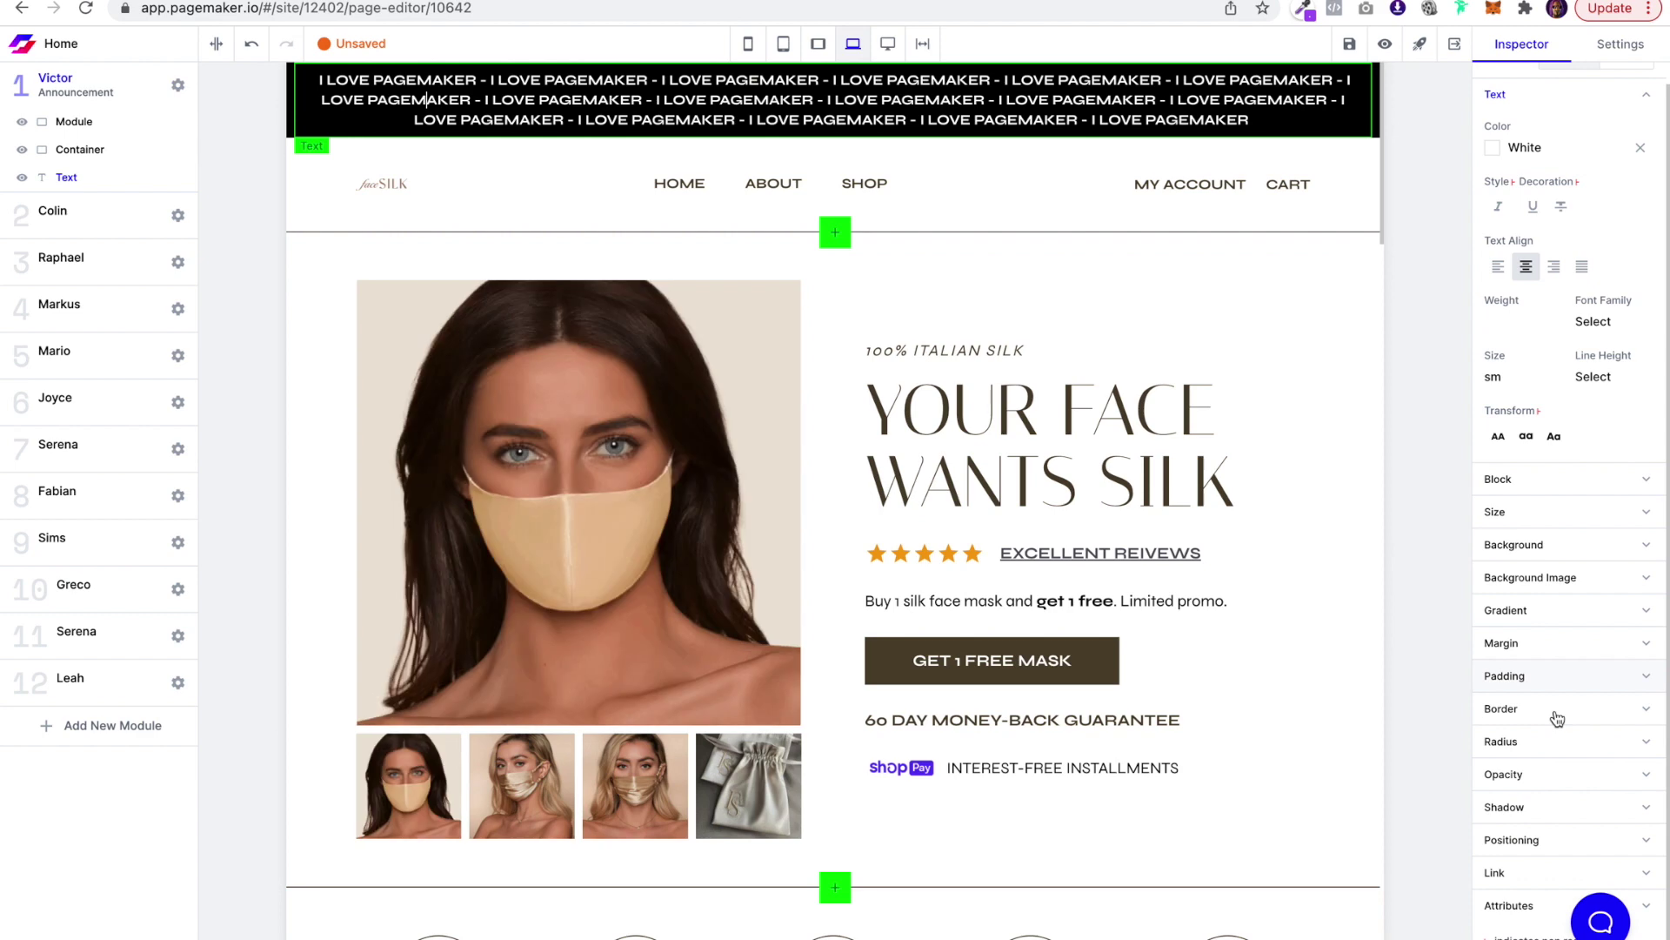
click(1518, 905)
scroll(1529, 827, down, 3)
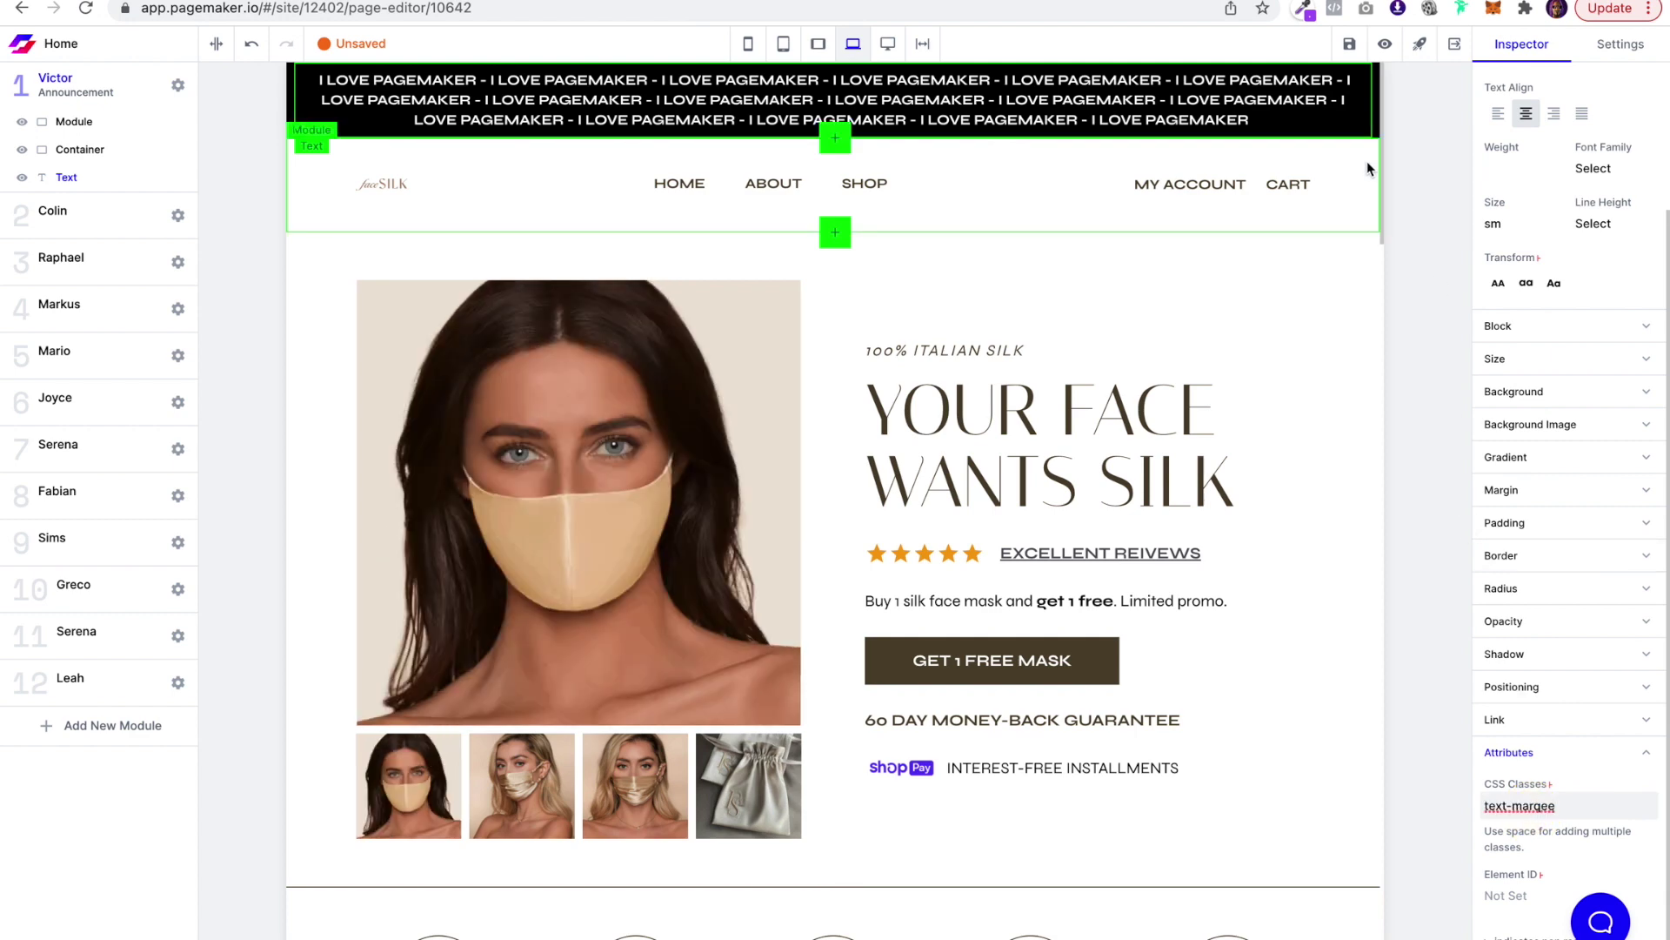
- Save the page and confirm publishing it
click(1349, 43)
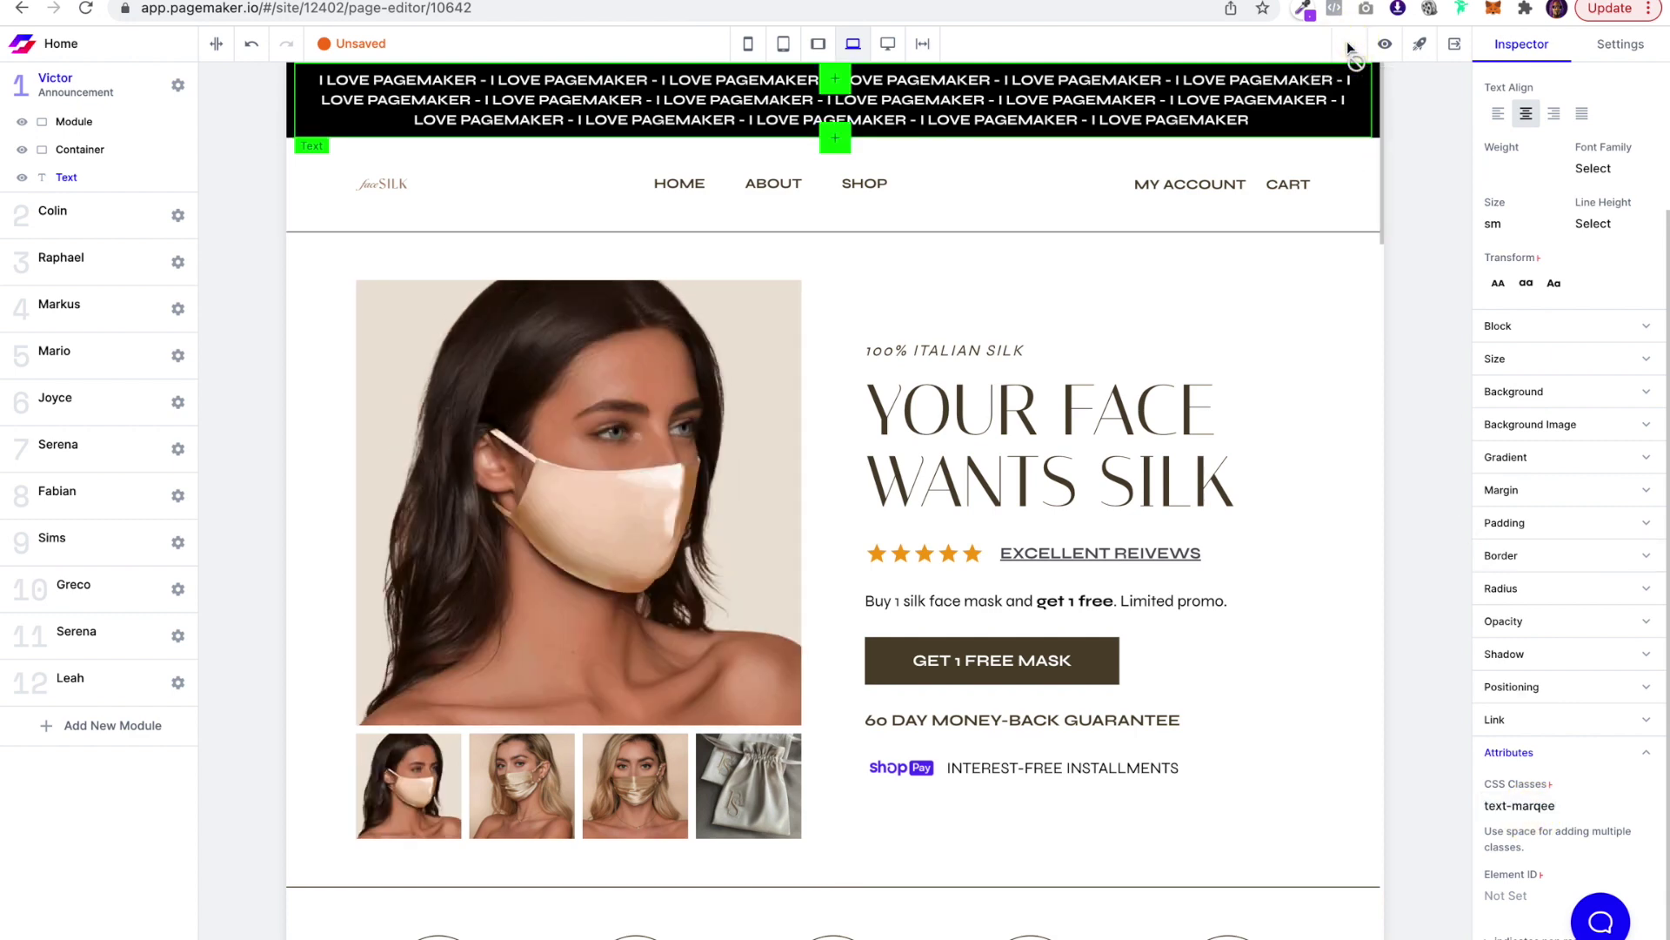
click(1421, 47)
click(970, 576)
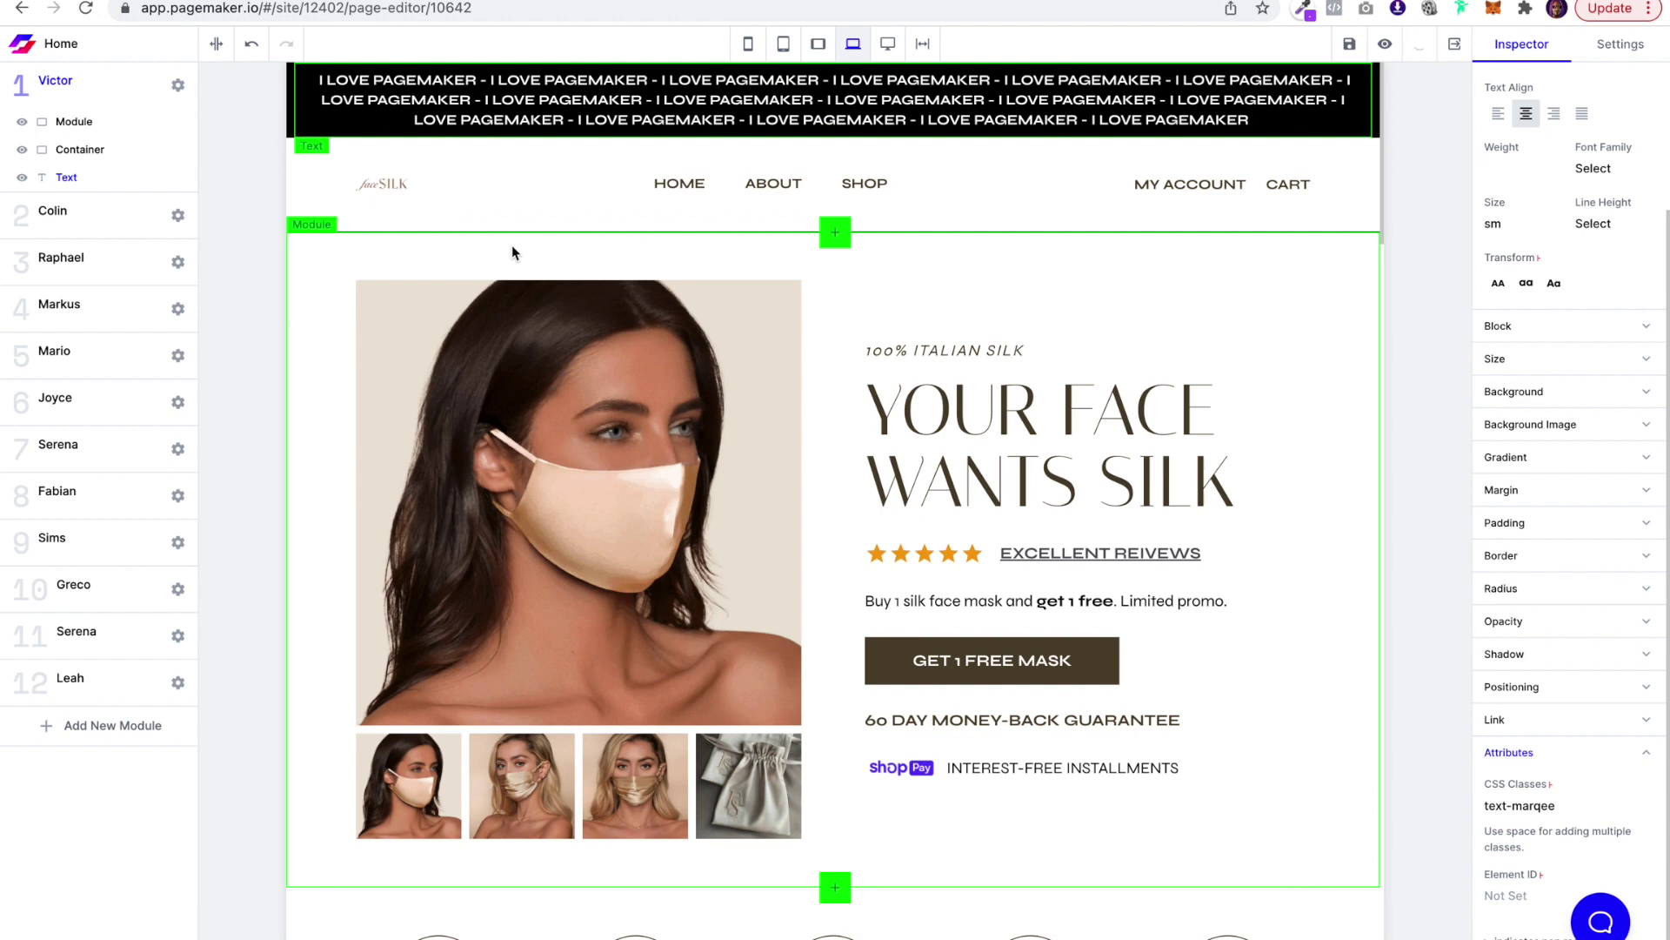
- Copy the .text-marqee CSS block from the tutorial article
click(190, 4)
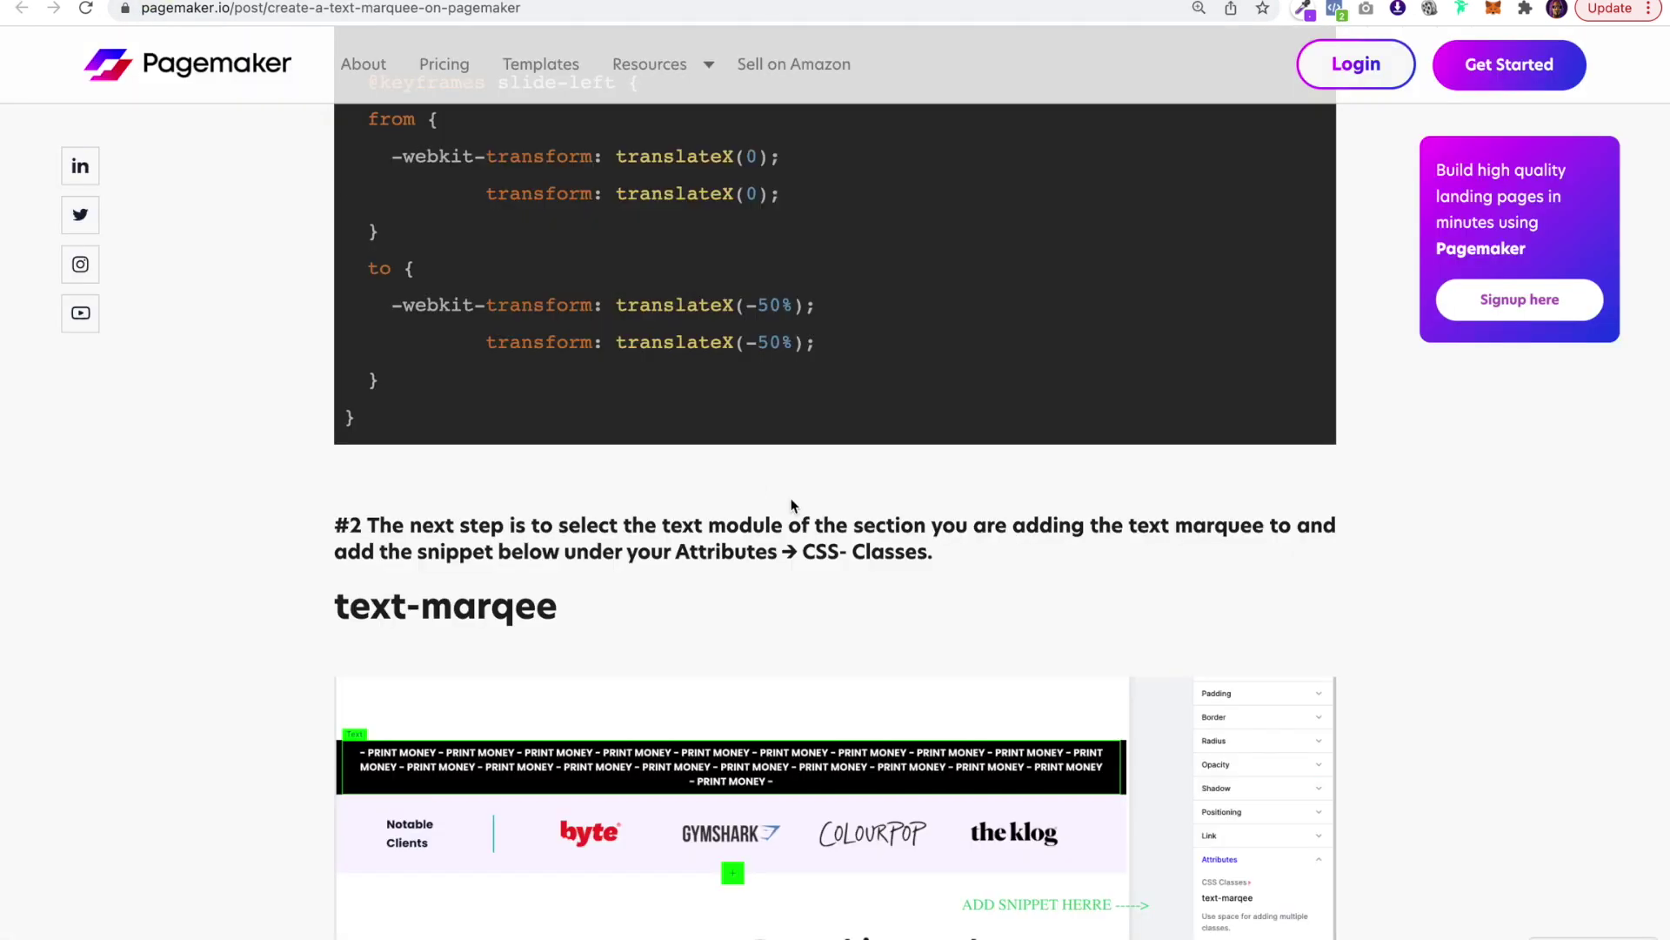
scroll(792, 507, up, 8)
scroll(793, 507, up, 3)
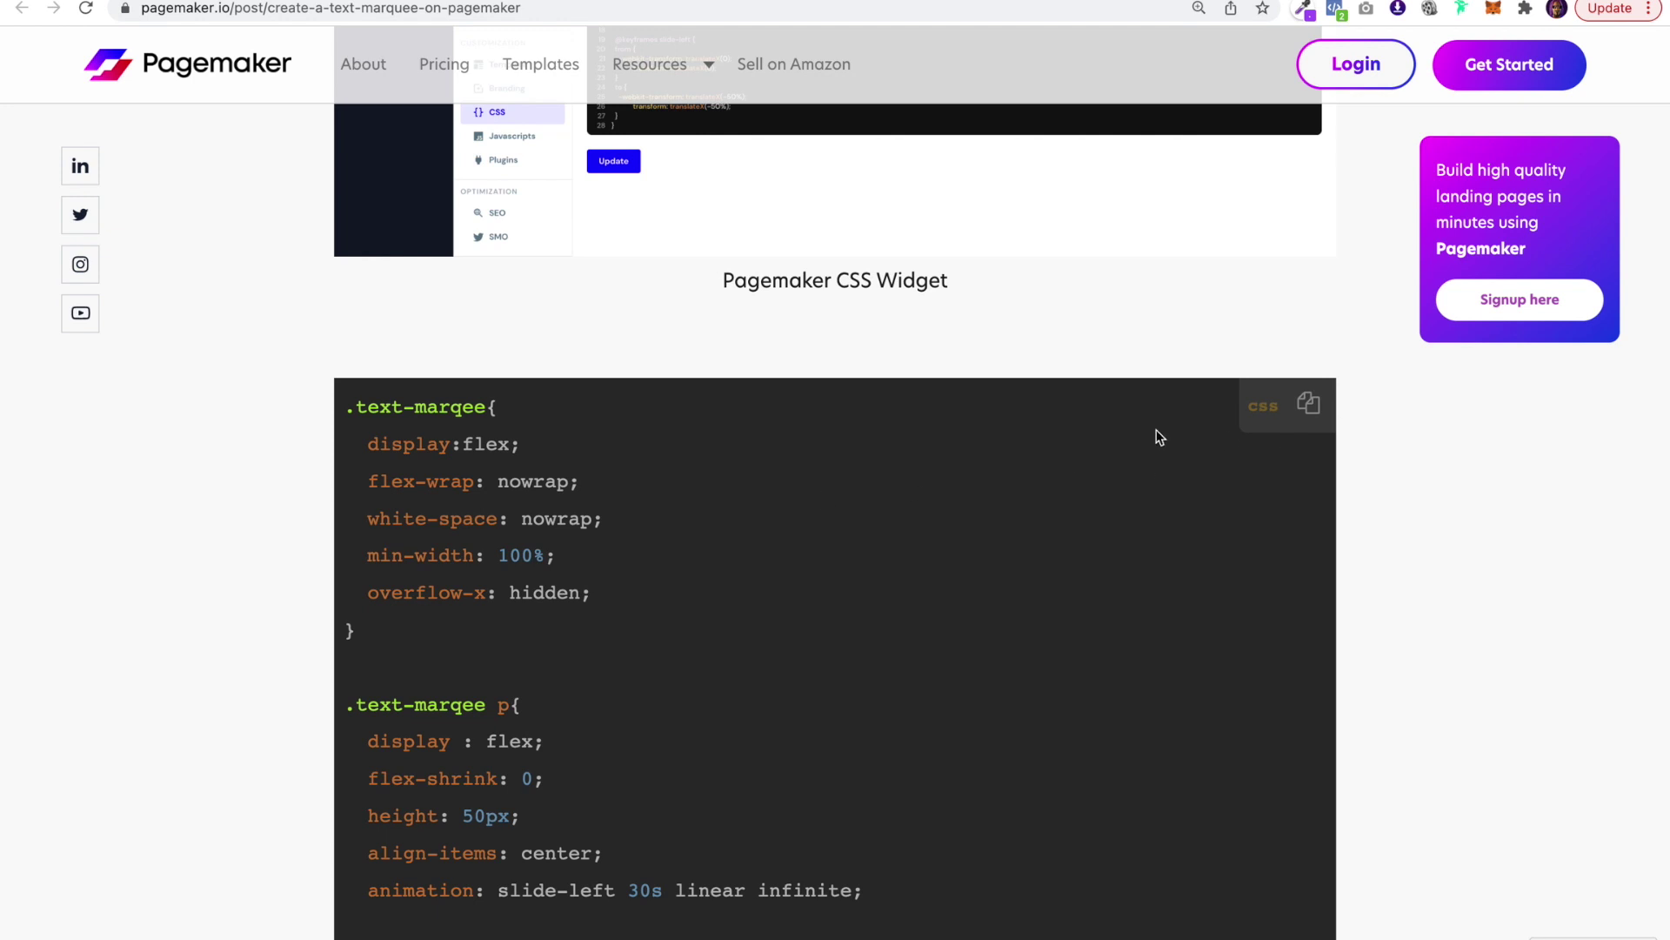
click(1307, 402)
click(444, 3)
- Replace the site's placeholder CSS with the .text-marqee rules and slide-left keyframes, then update
click(1451, 50)
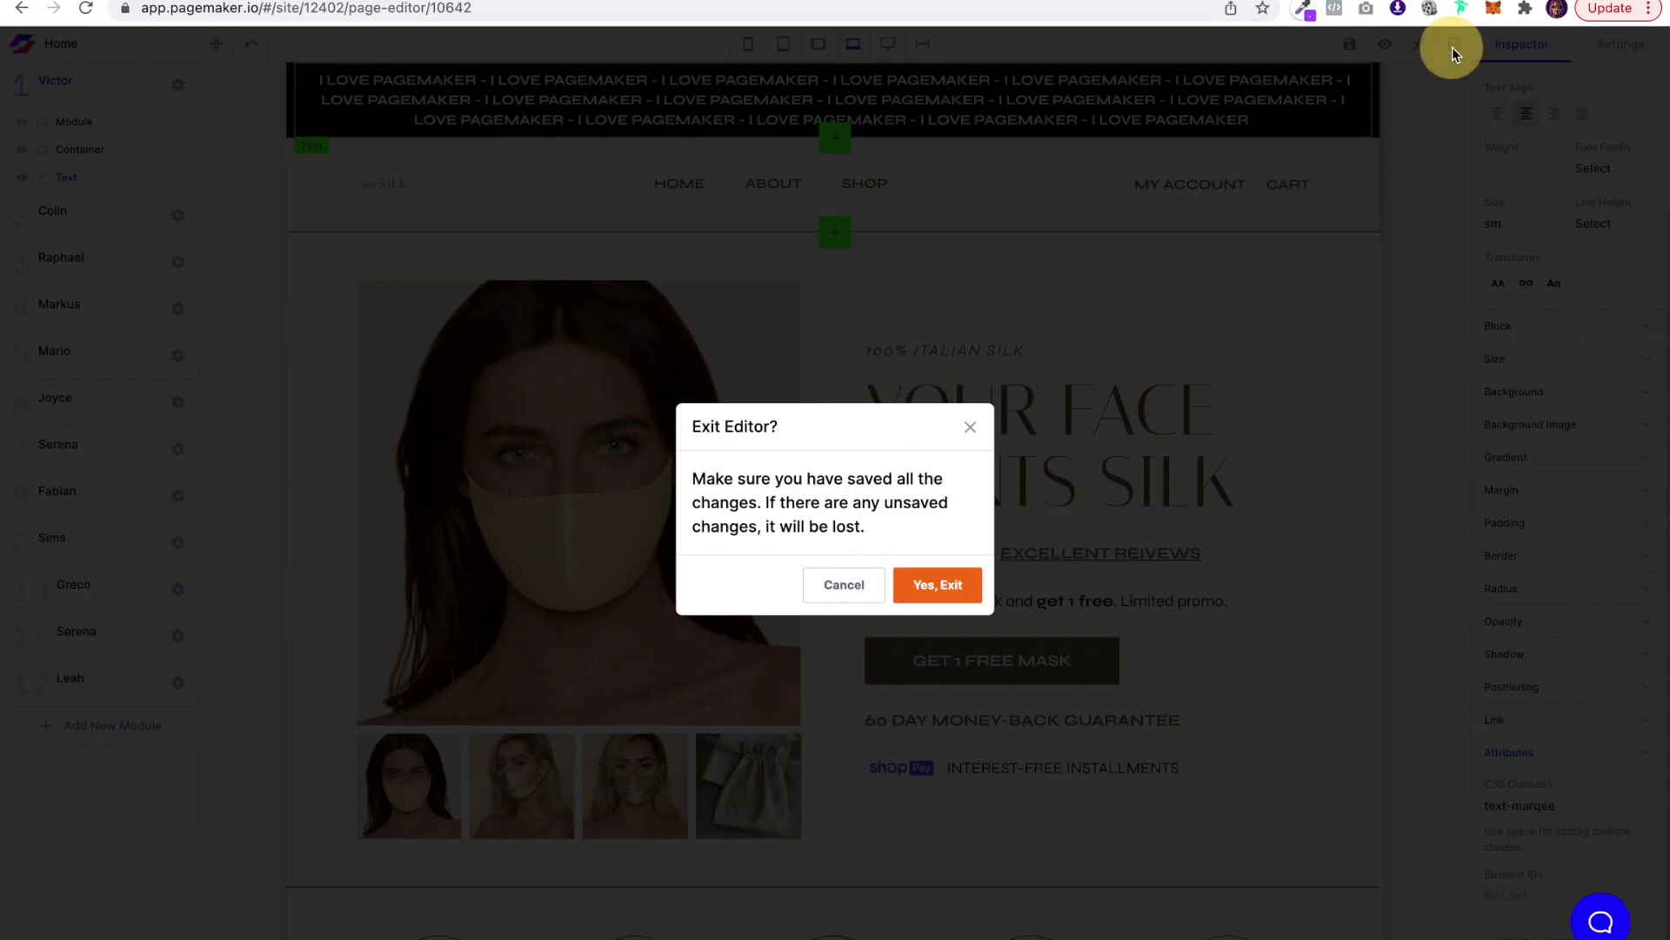
click(977, 585)
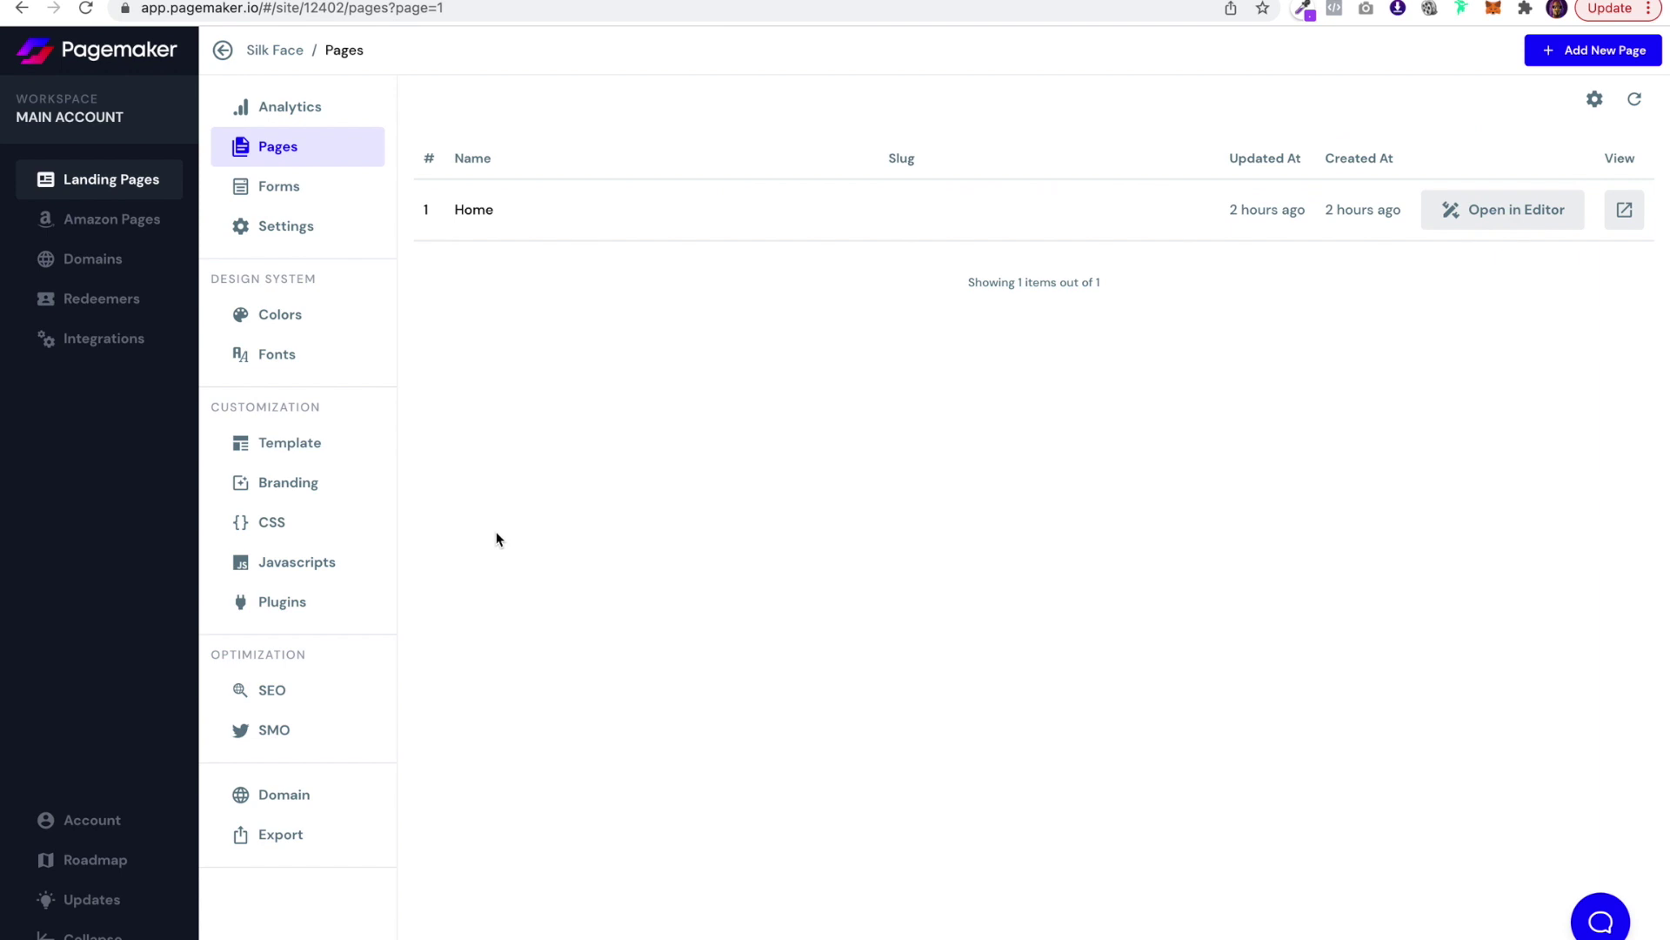
click(311, 523)
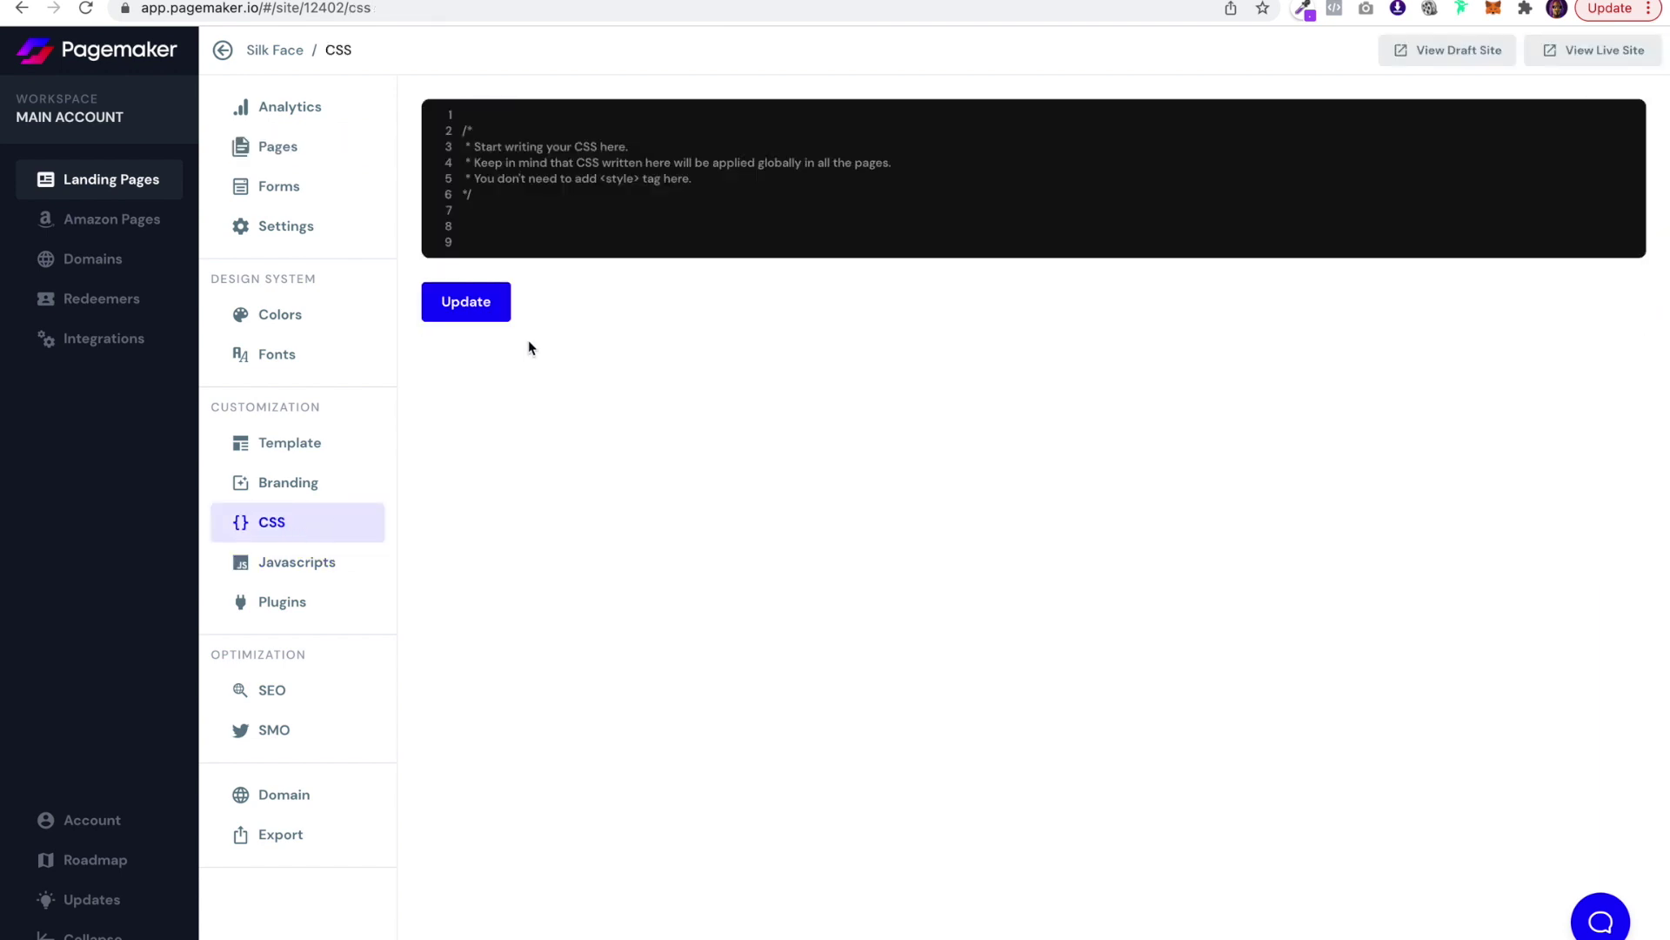
key(ctrl+a)
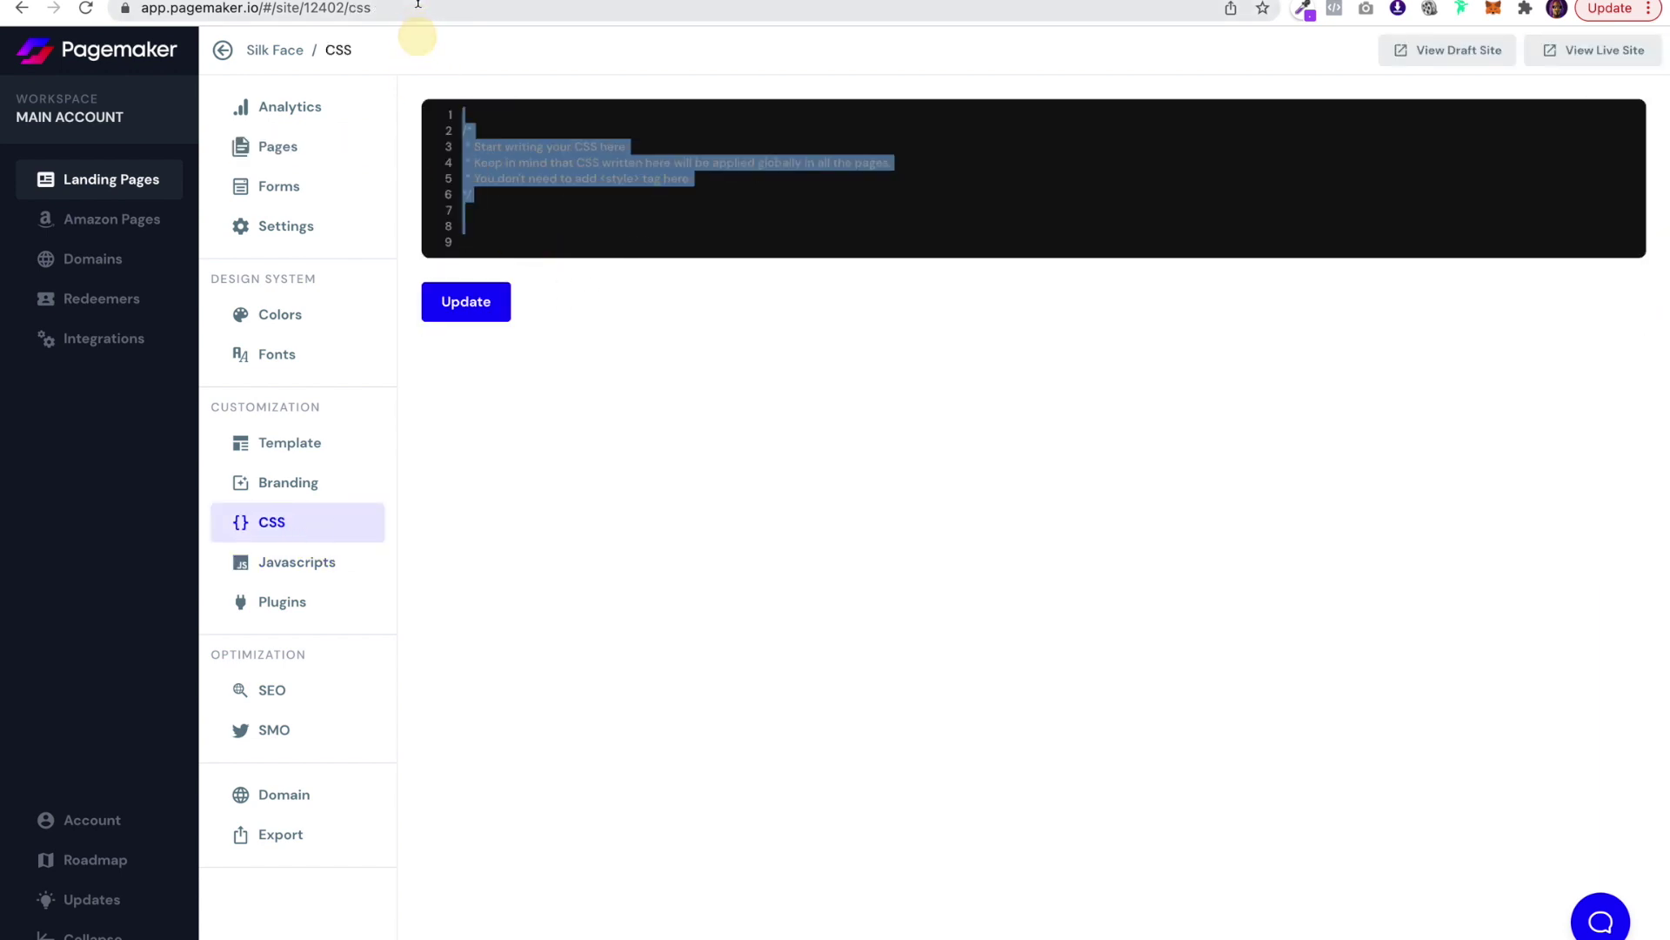
key(BackSpace)
key(ctrl+v)
click(477, 612)
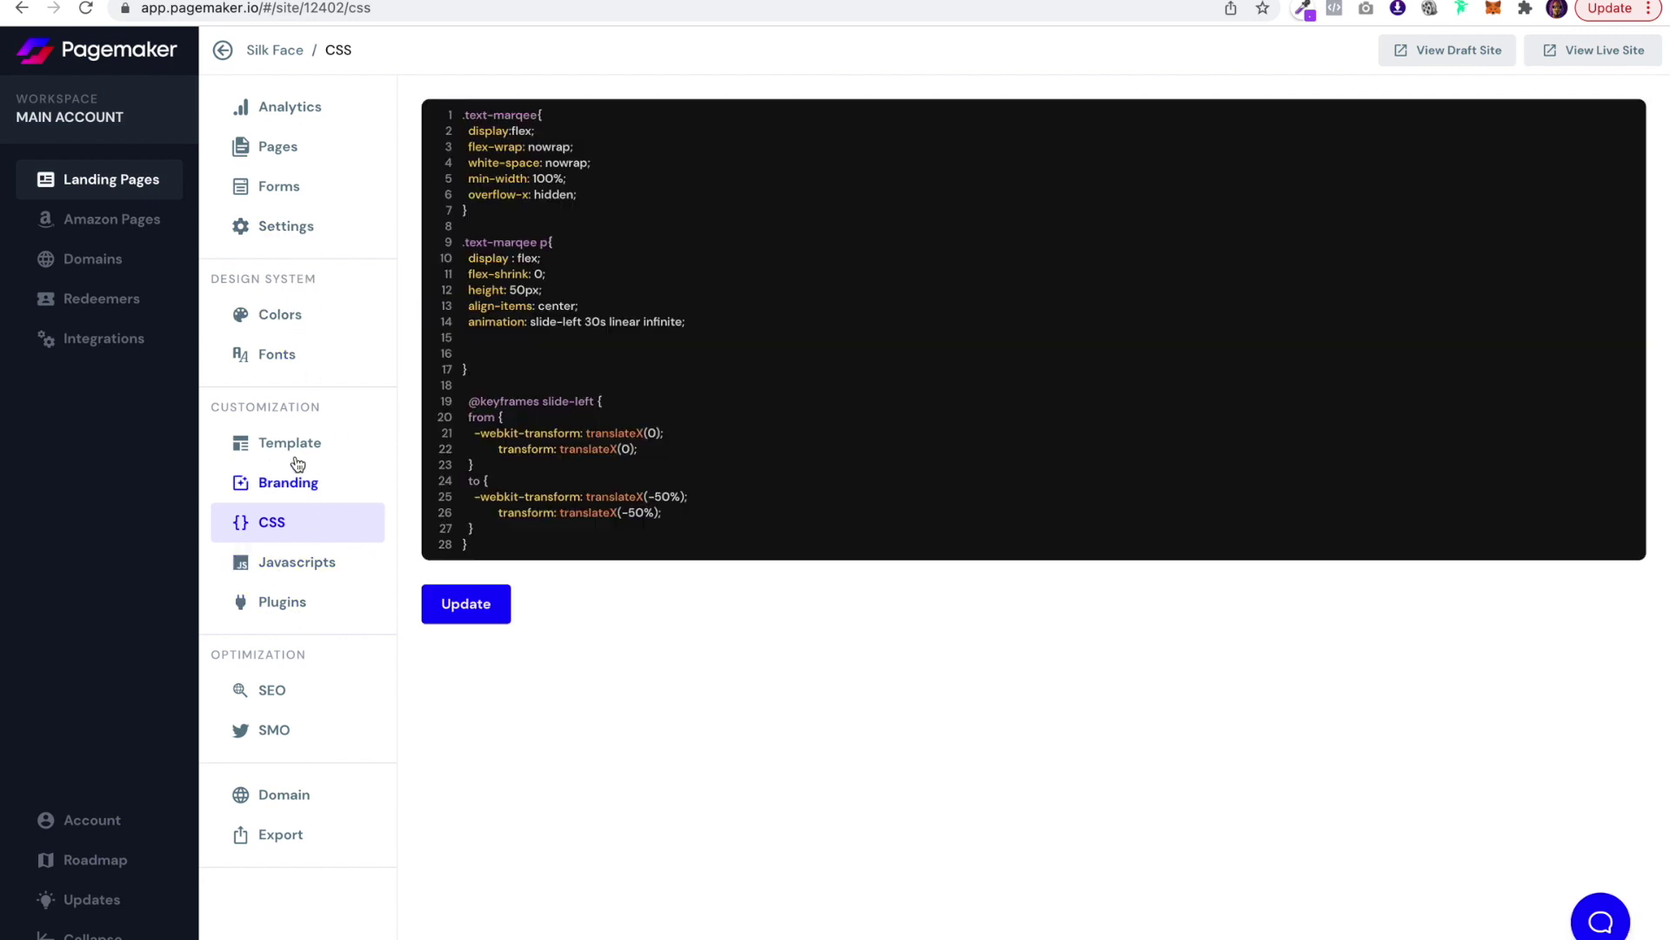
click(294, 153)
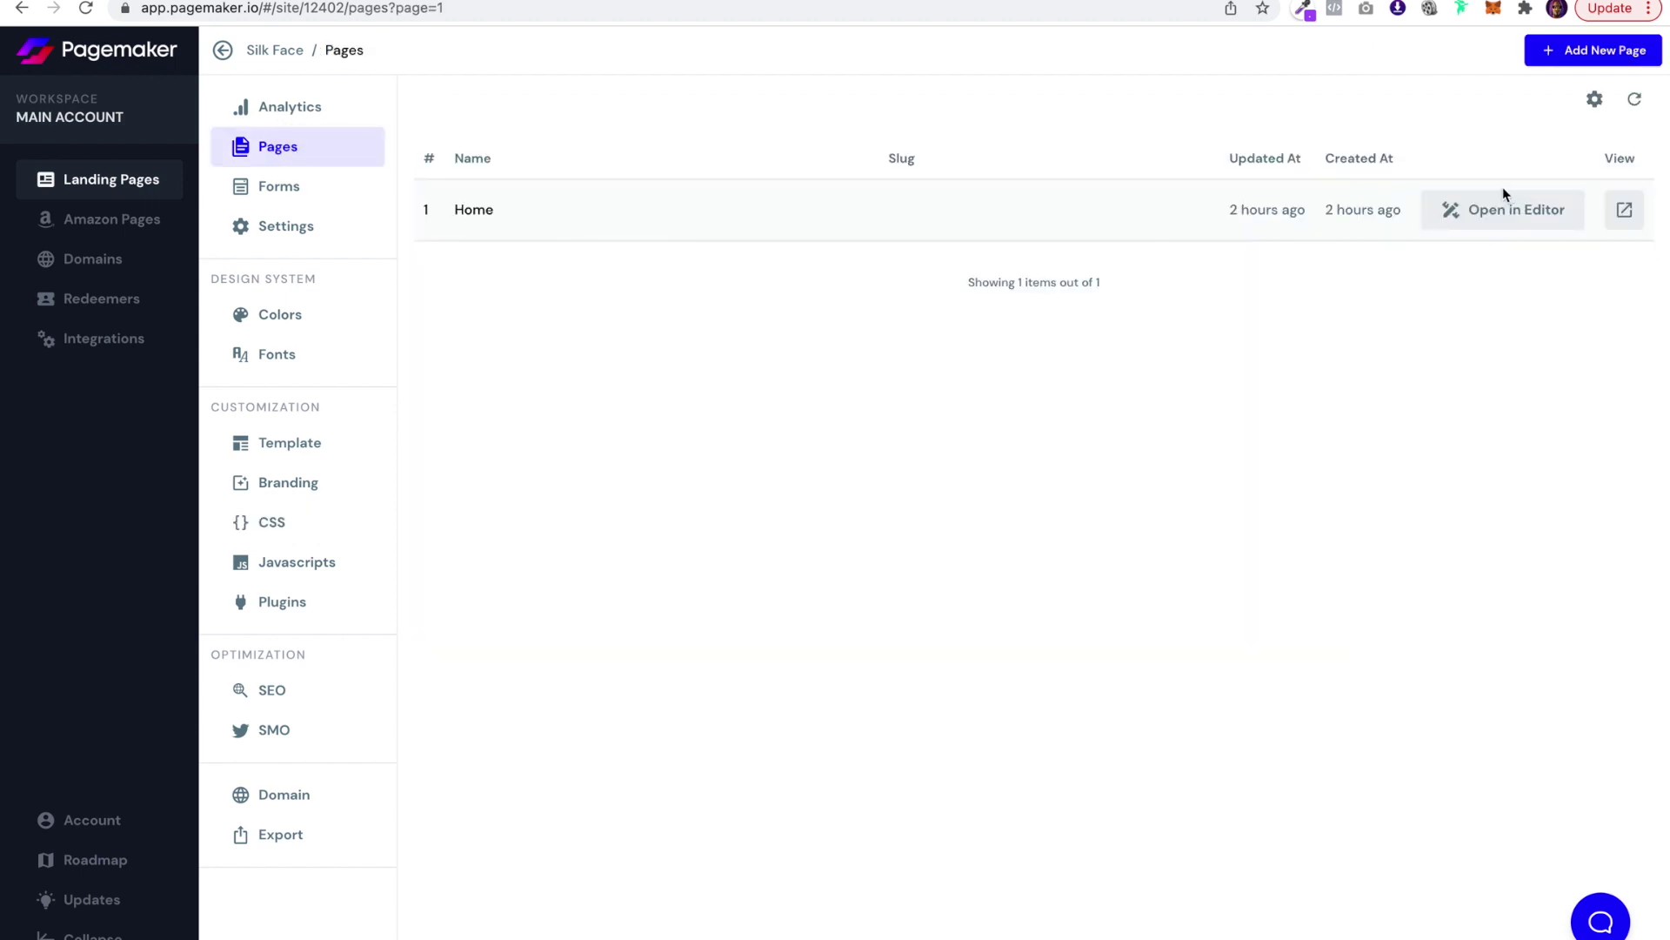
click(1492, 211)
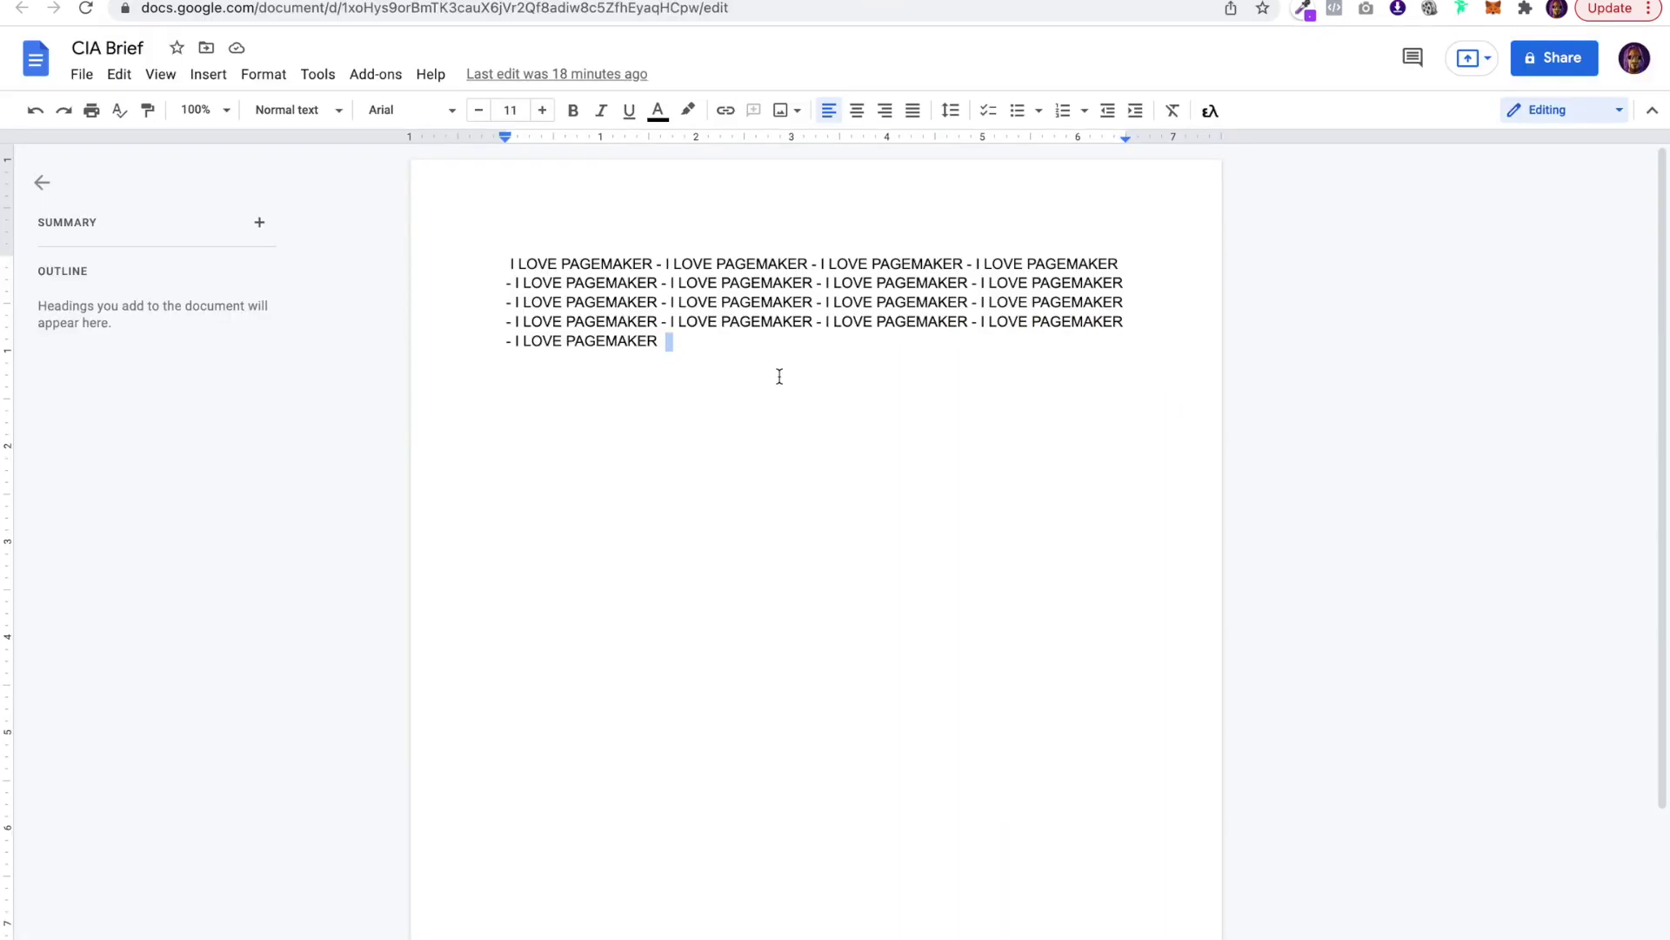
- Place the caret after the last 'PAGEMAKER' in the slogan document
click(779, 376)
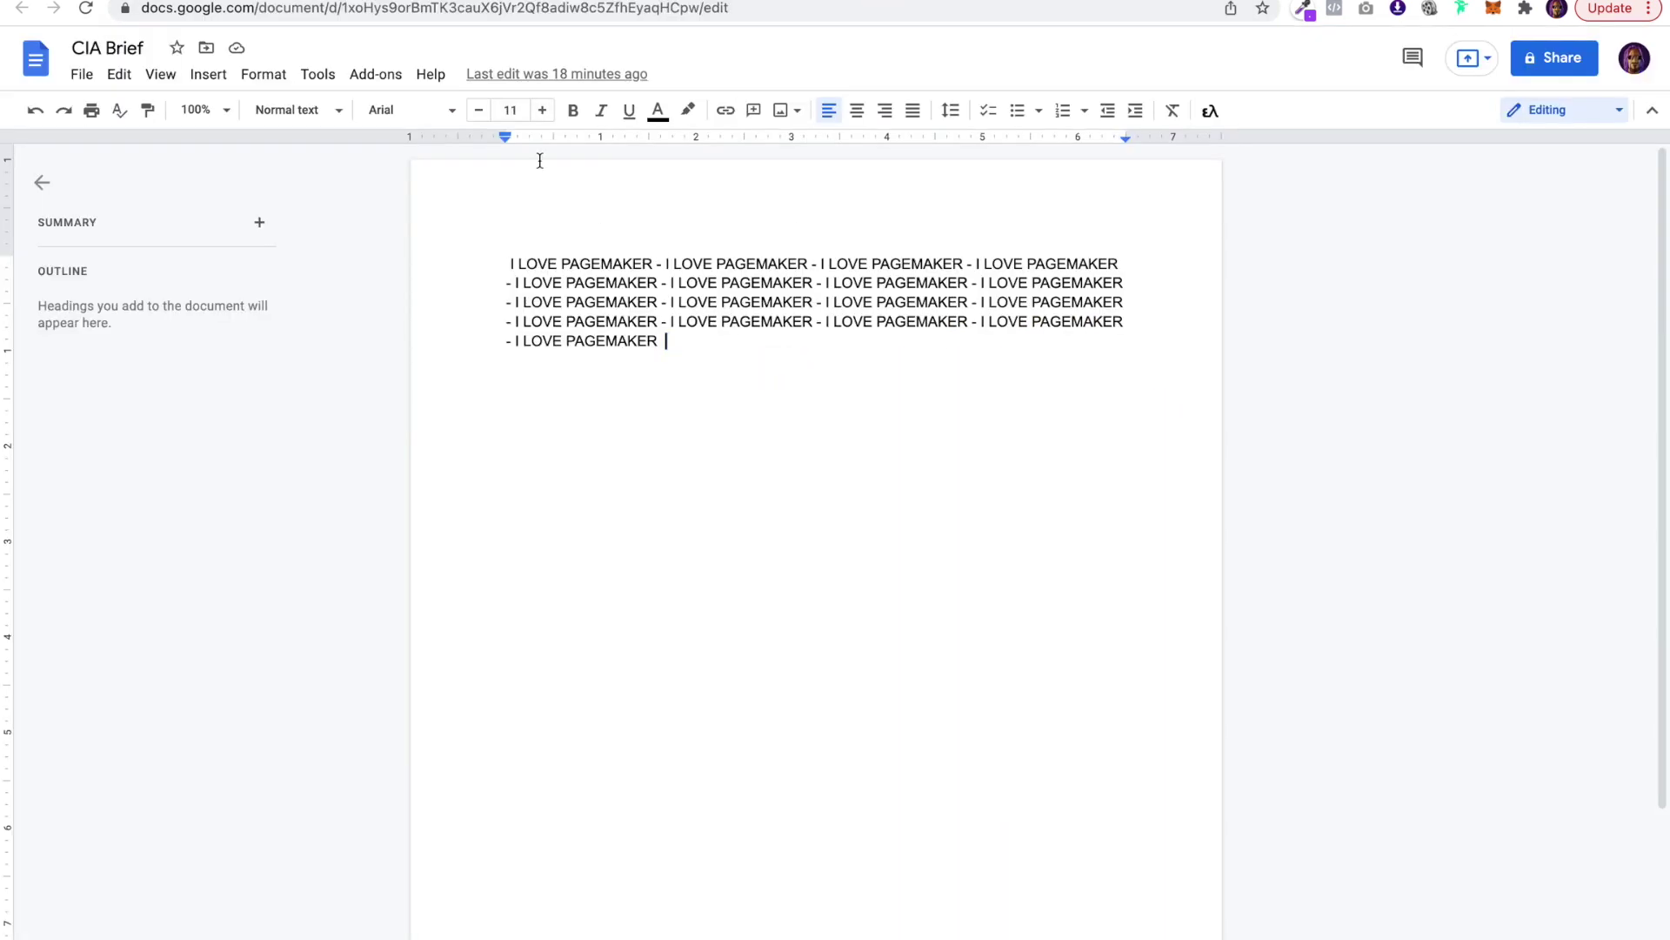